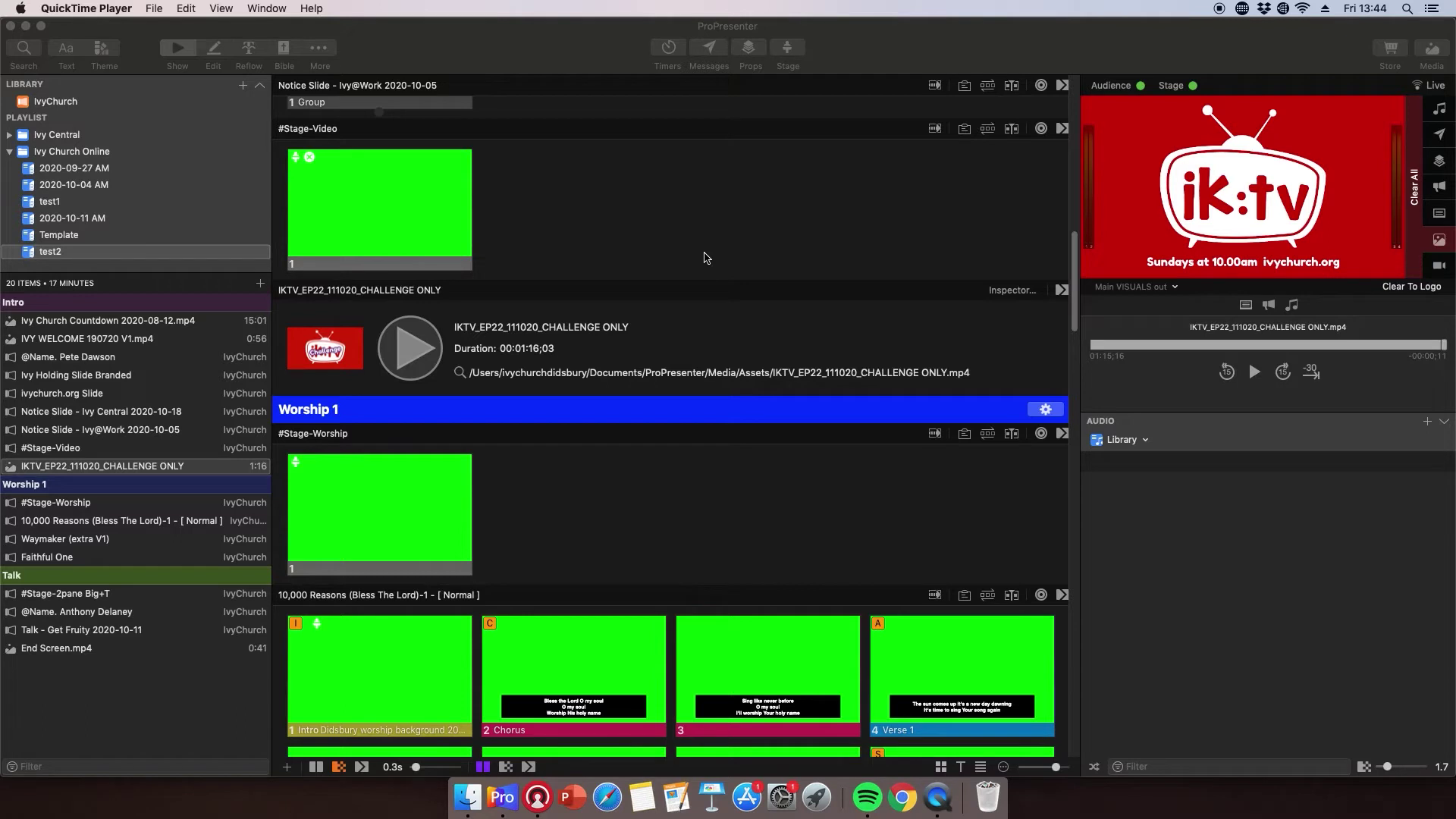
Put the Ivy Holding Slide Branded slide from the Intro section live
scroll(704, 258, down, 3)
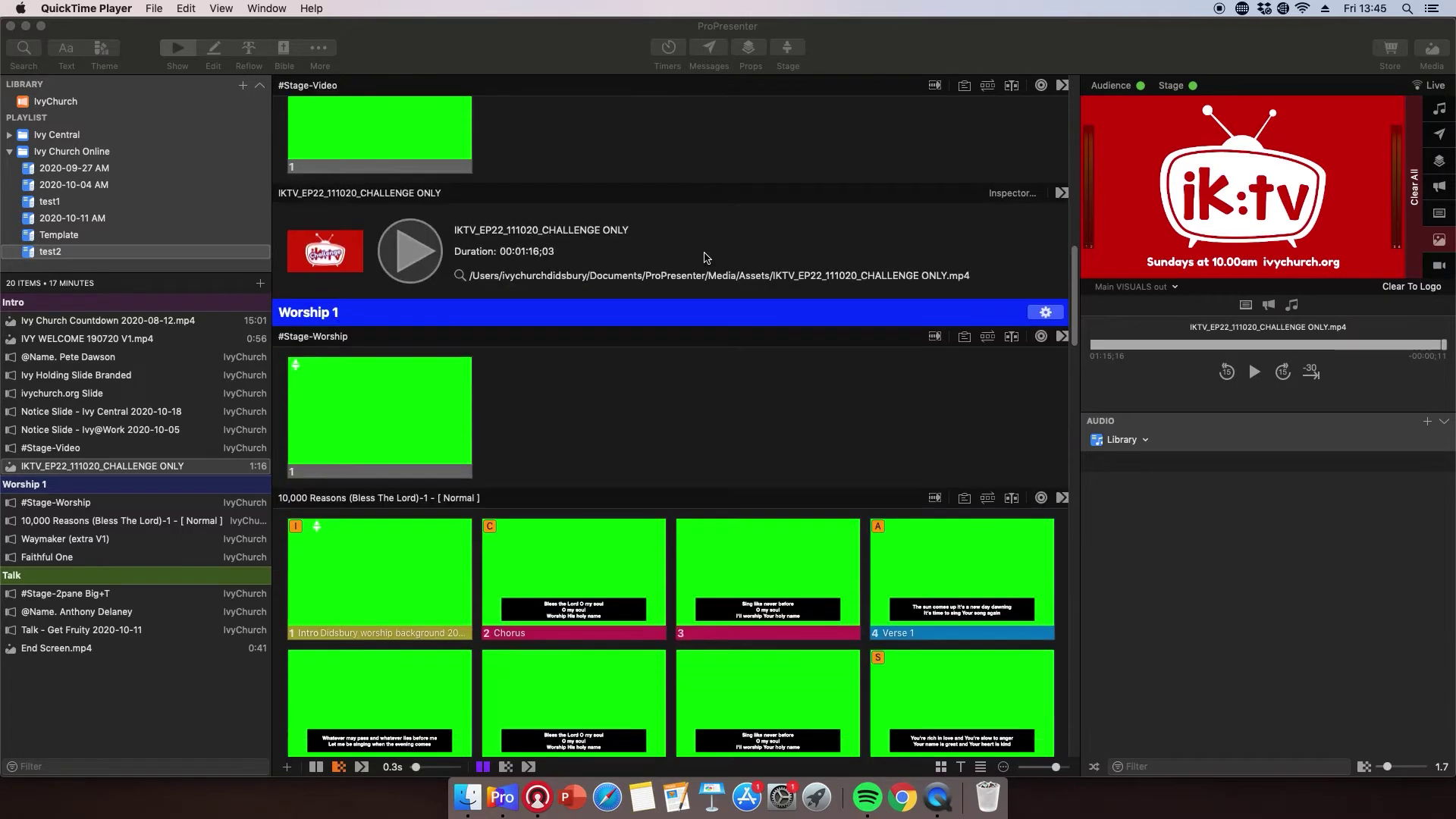
scroll(704, 258, up, 20)
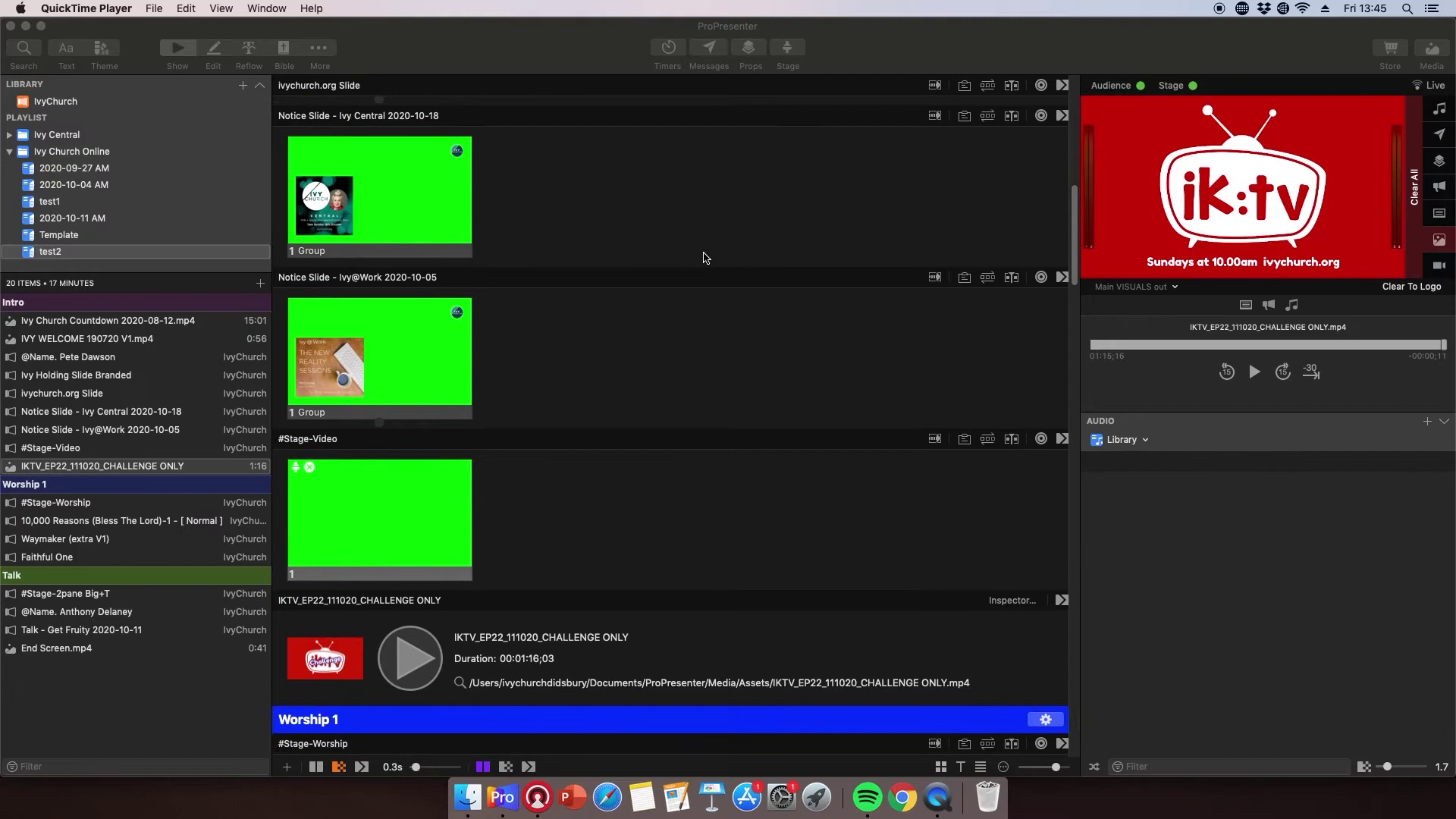
scroll(704, 258, up, 2)
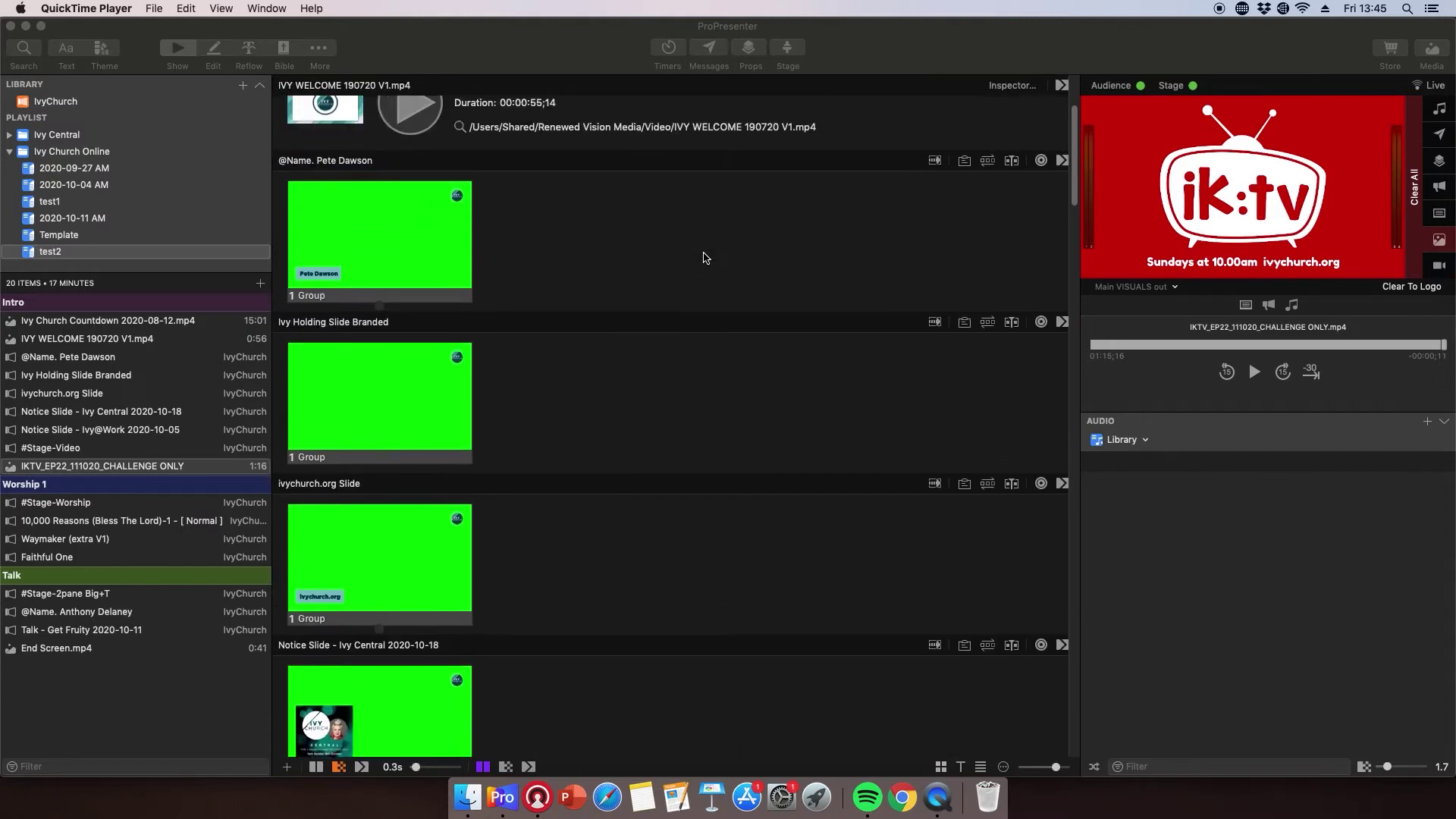
click(423, 394)
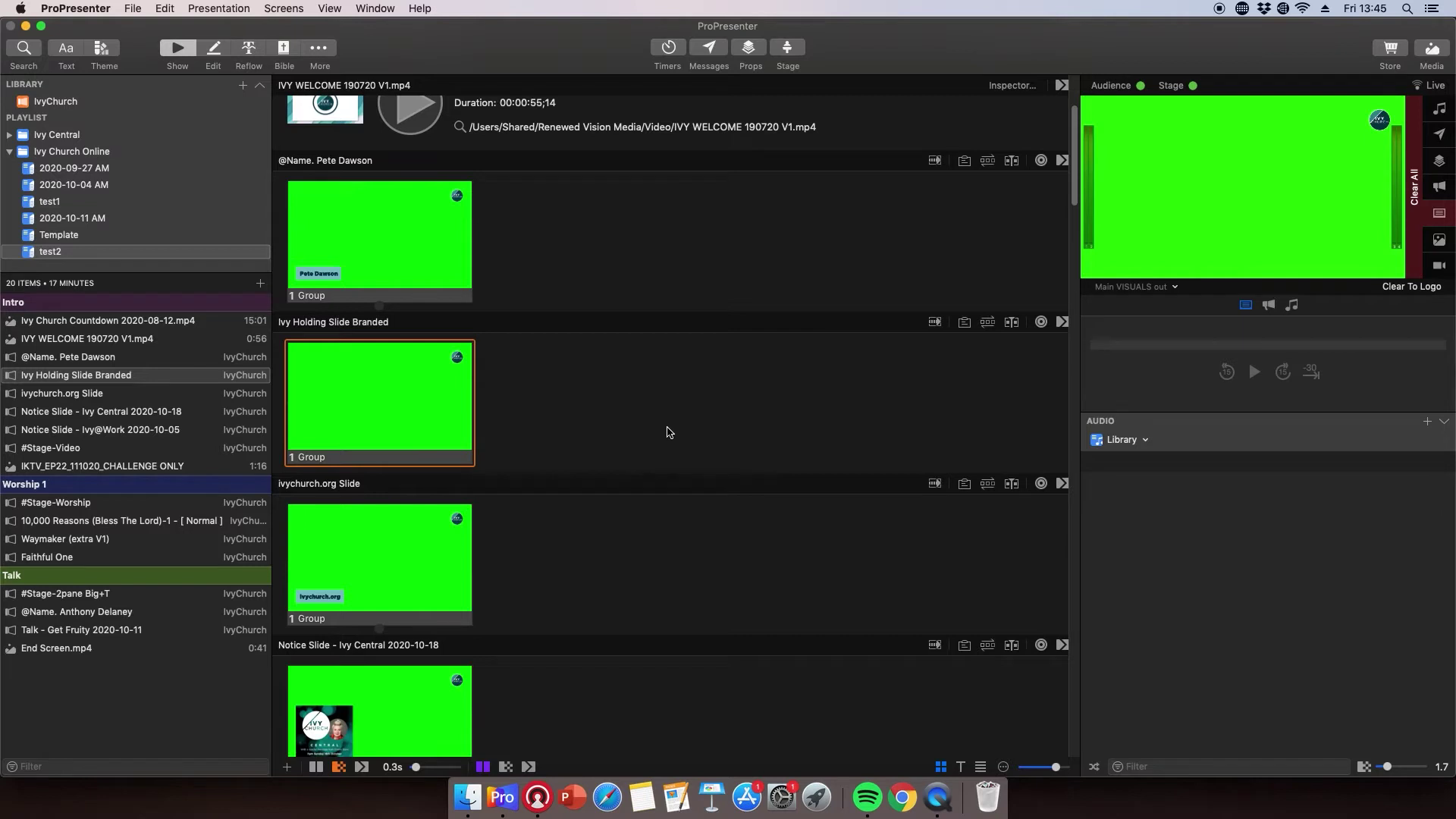
Play the IKTV_EP22_111020_CHALLENGE ONLY video live and skip to near its end
scroll(668, 432, down, 15)
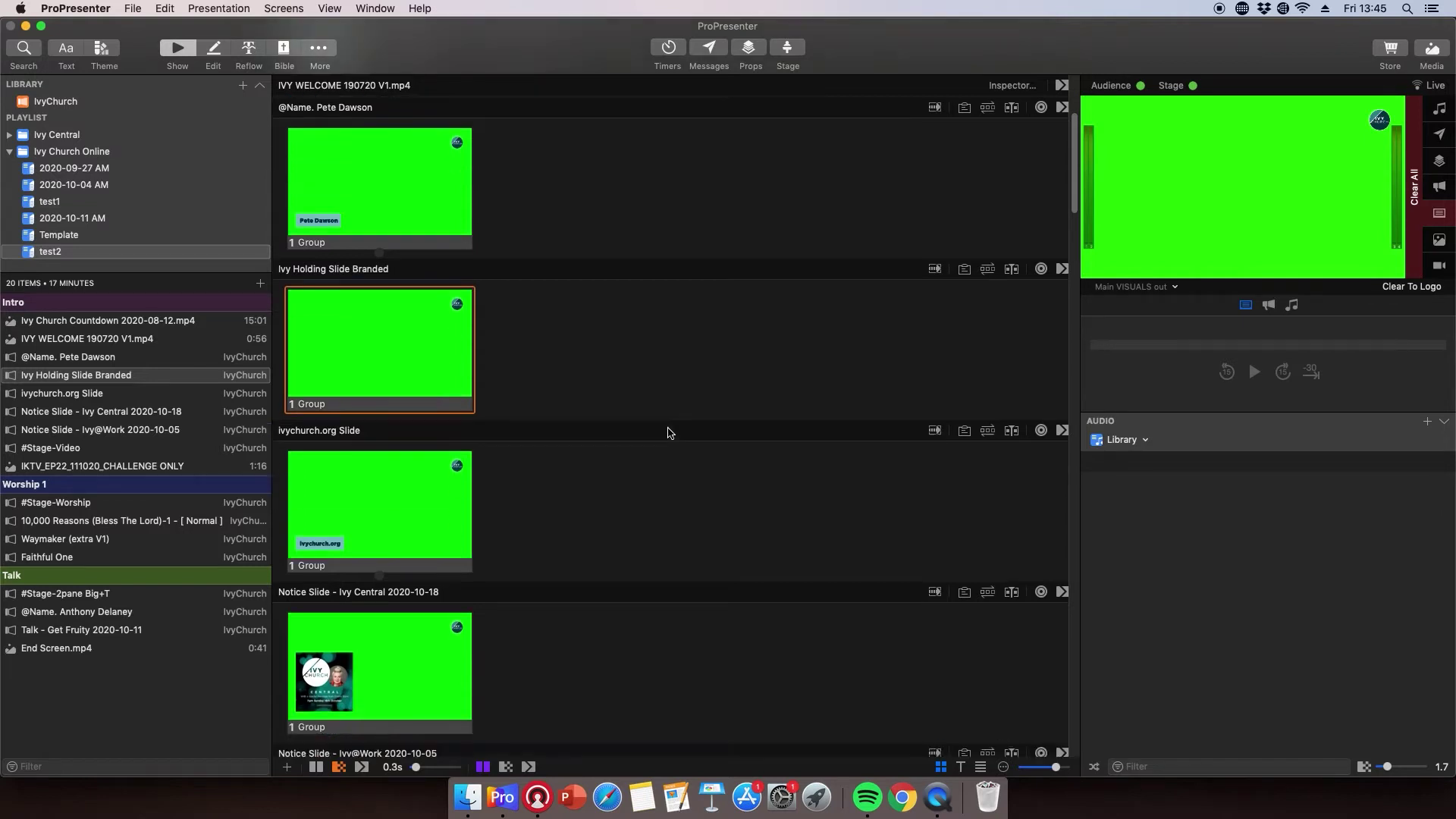
scroll(668, 432, up, 18)
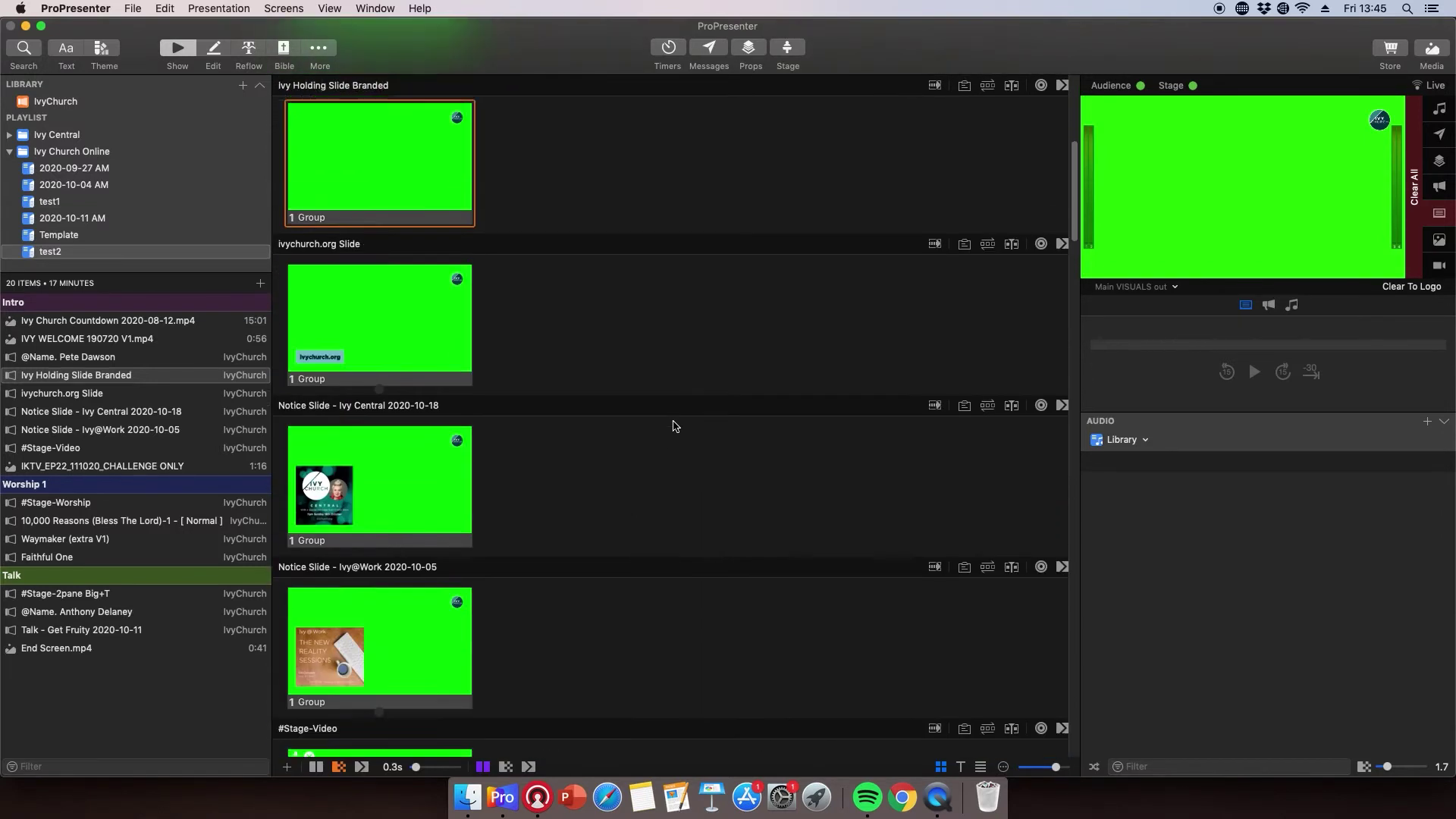
scroll(675, 421, down, 10)
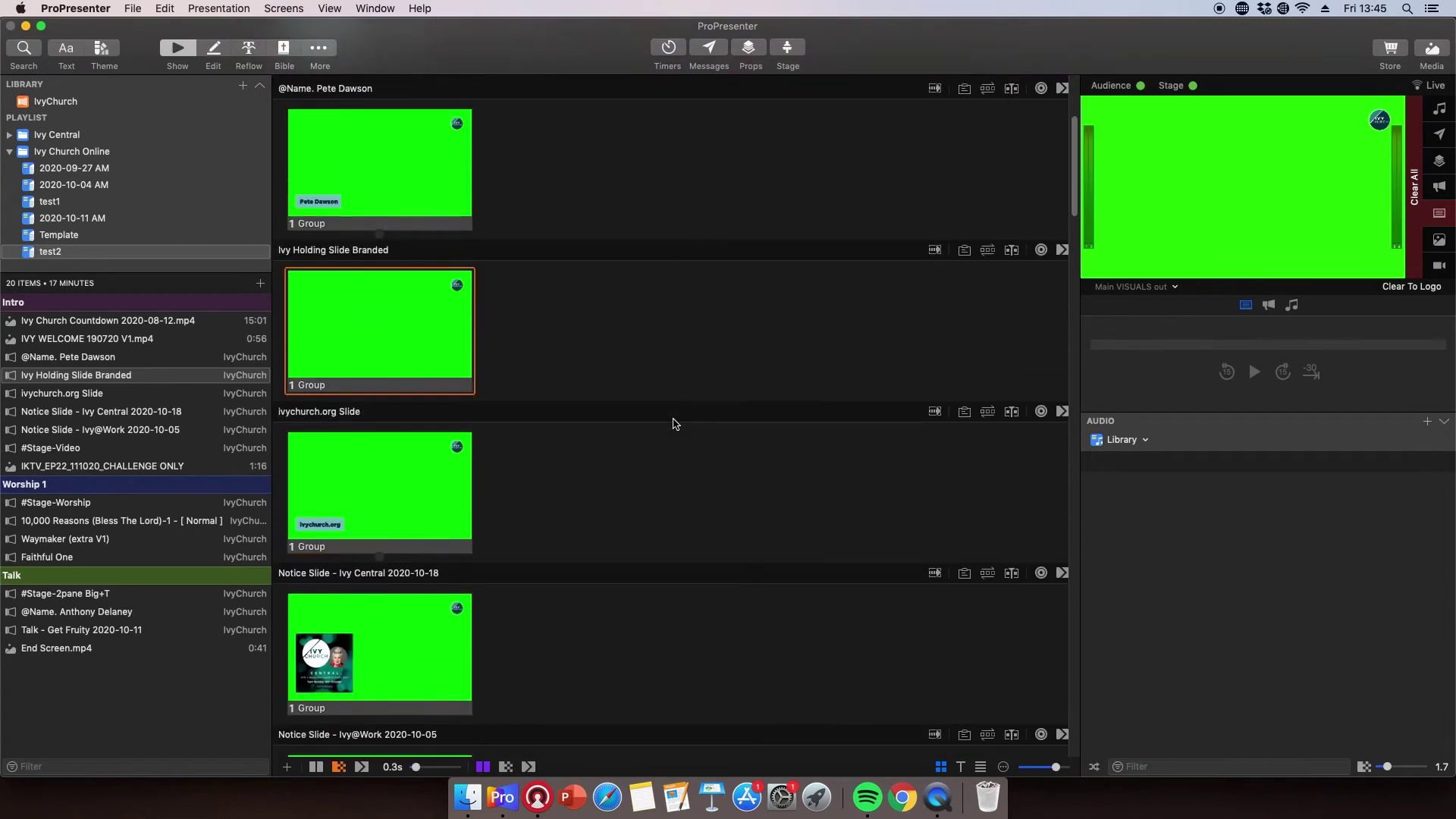
scroll(675, 422, up, 3)
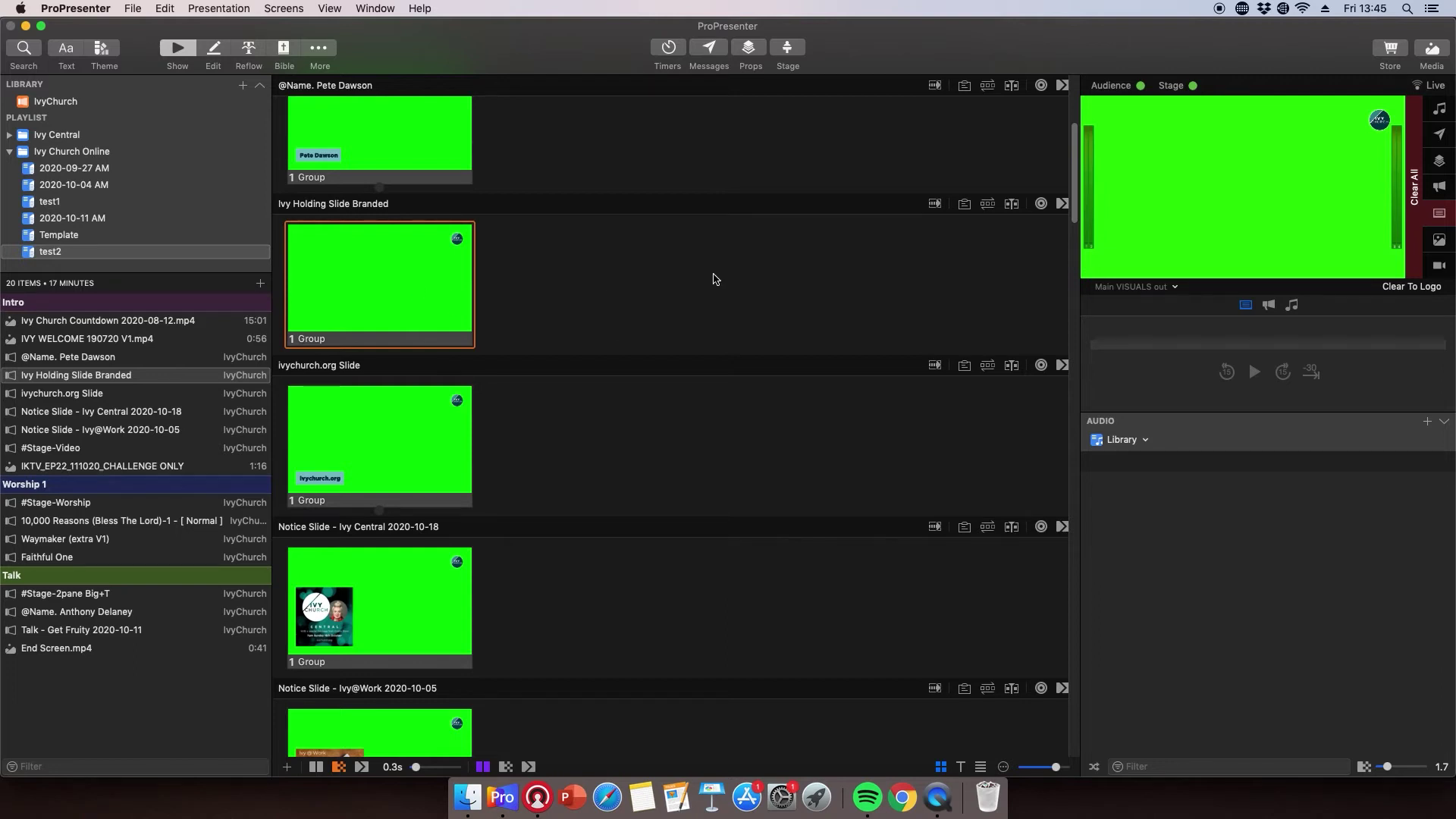
scroll(713, 279, down, 10)
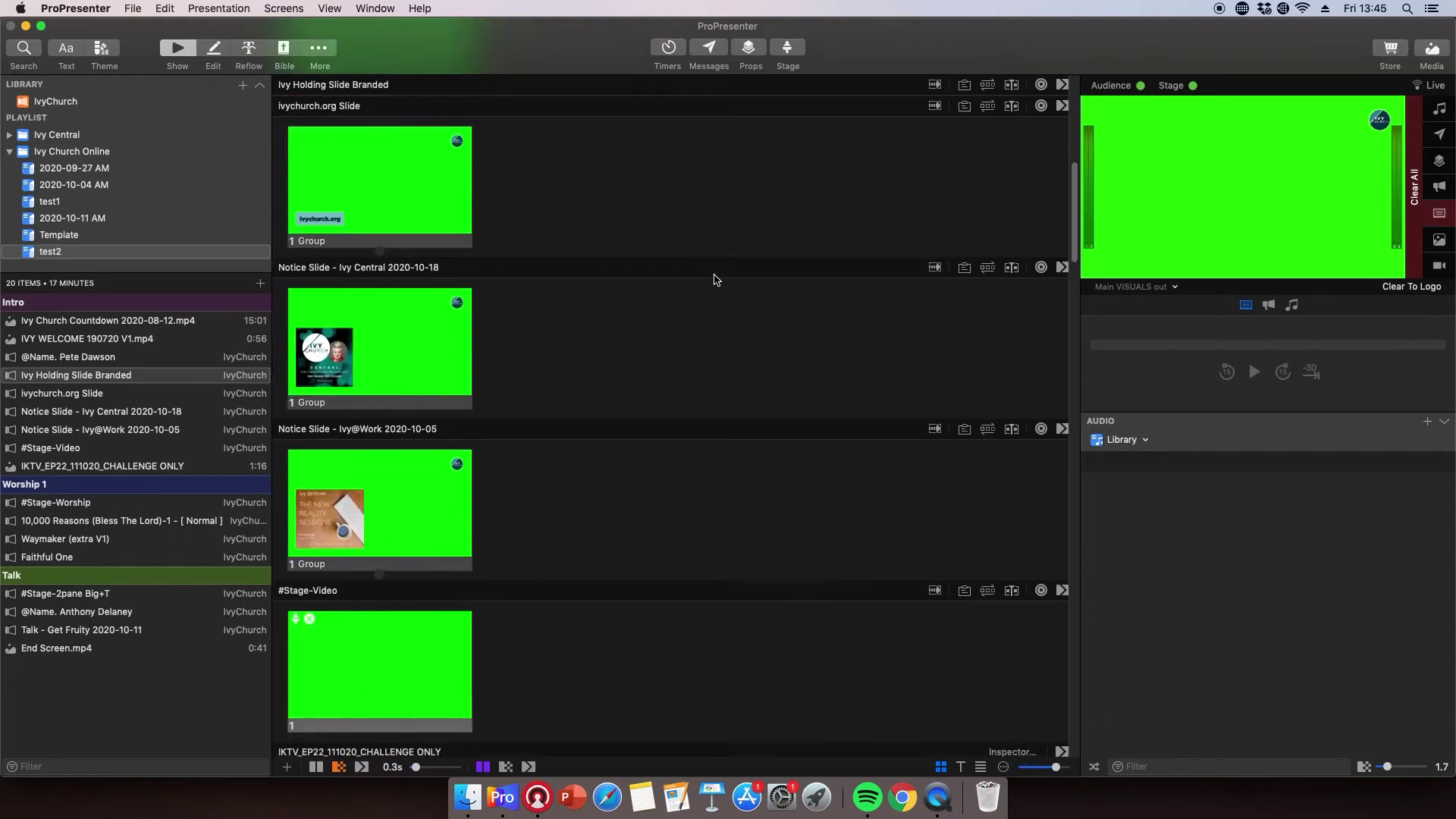
scroll(714, 278, down, 8)
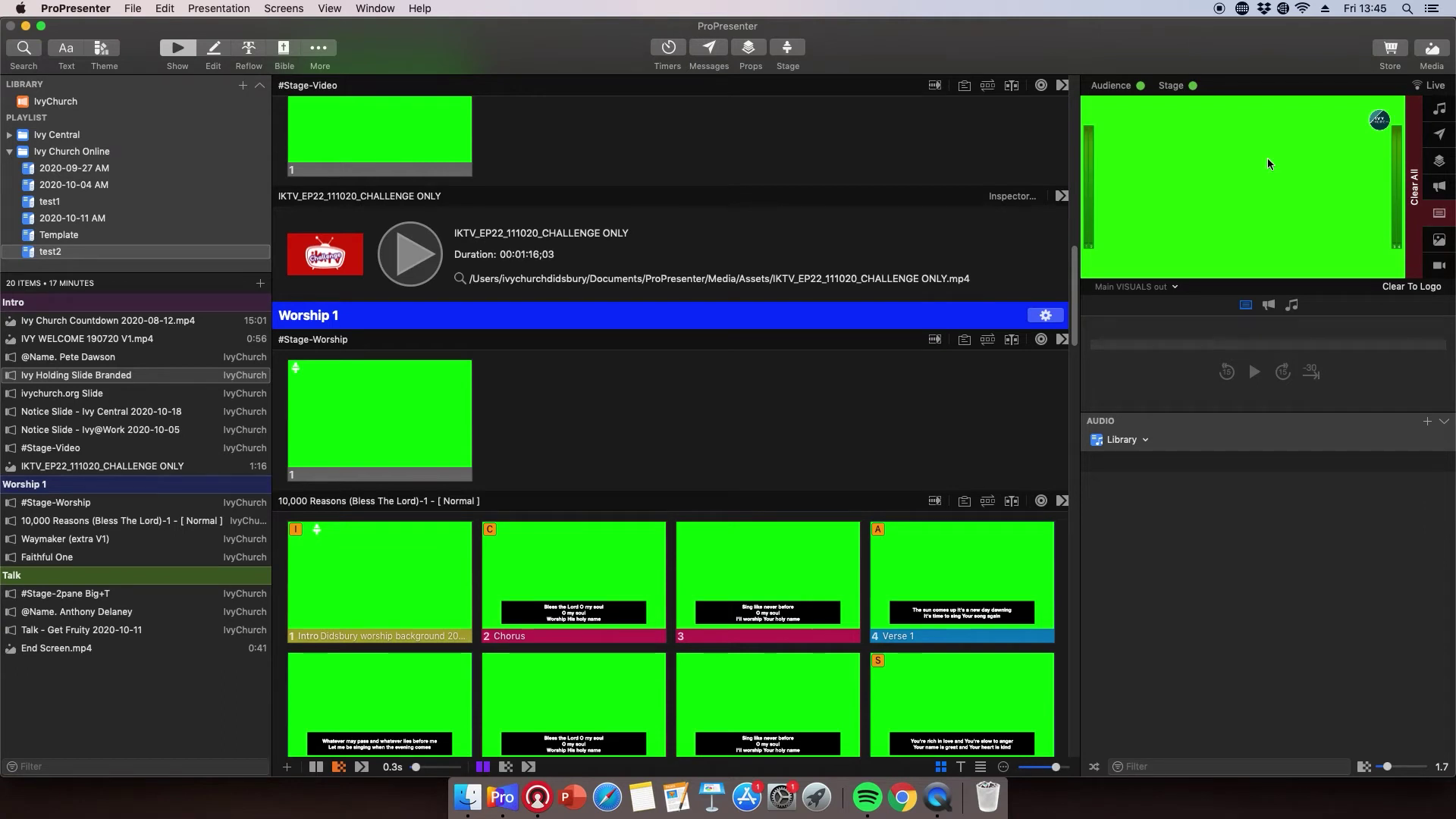
click(435, 267)
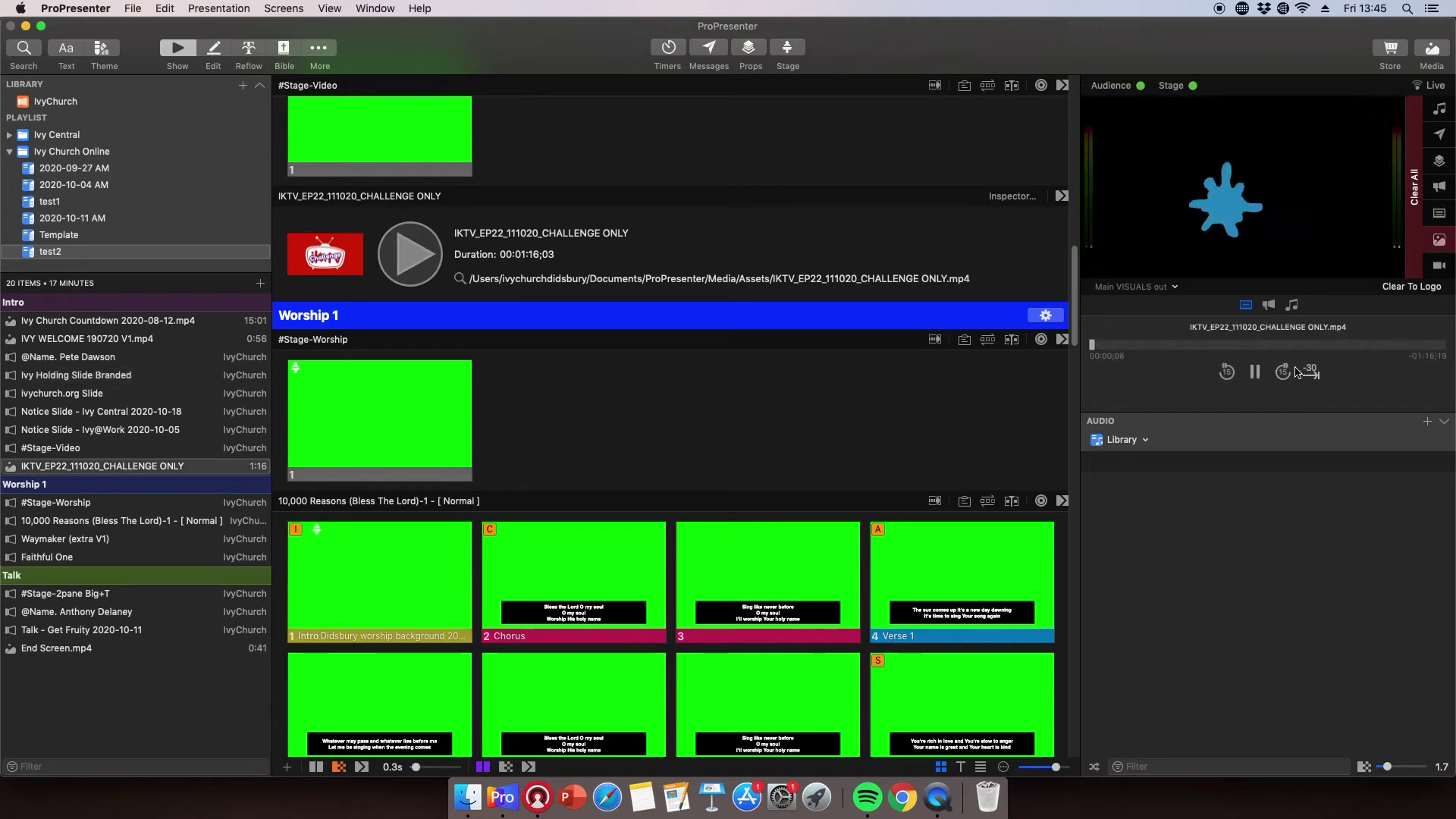
click(1422, 348)
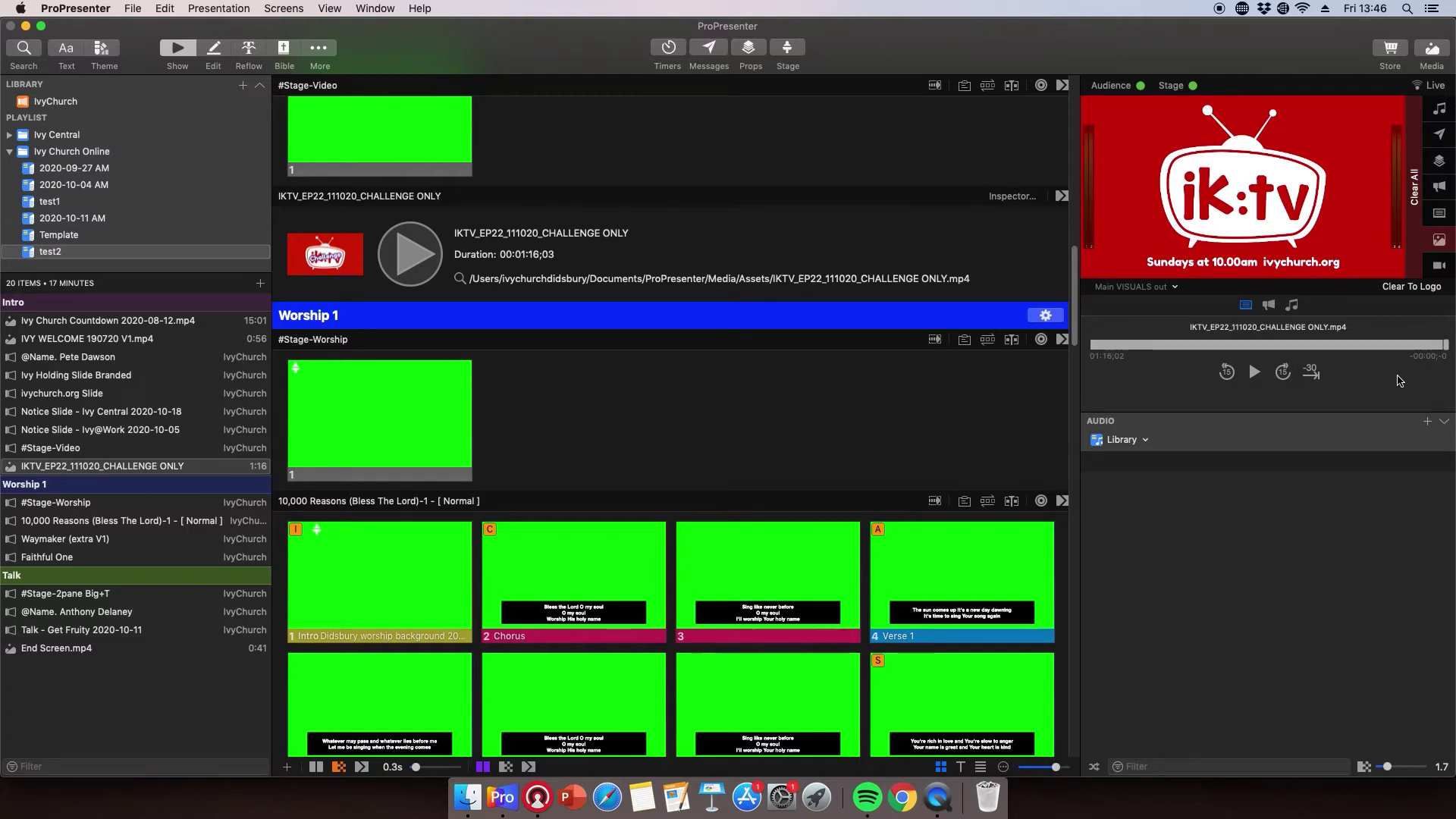
Clear the live output to the logo, clear all layers, and bring the logo back
click(1412, 286)
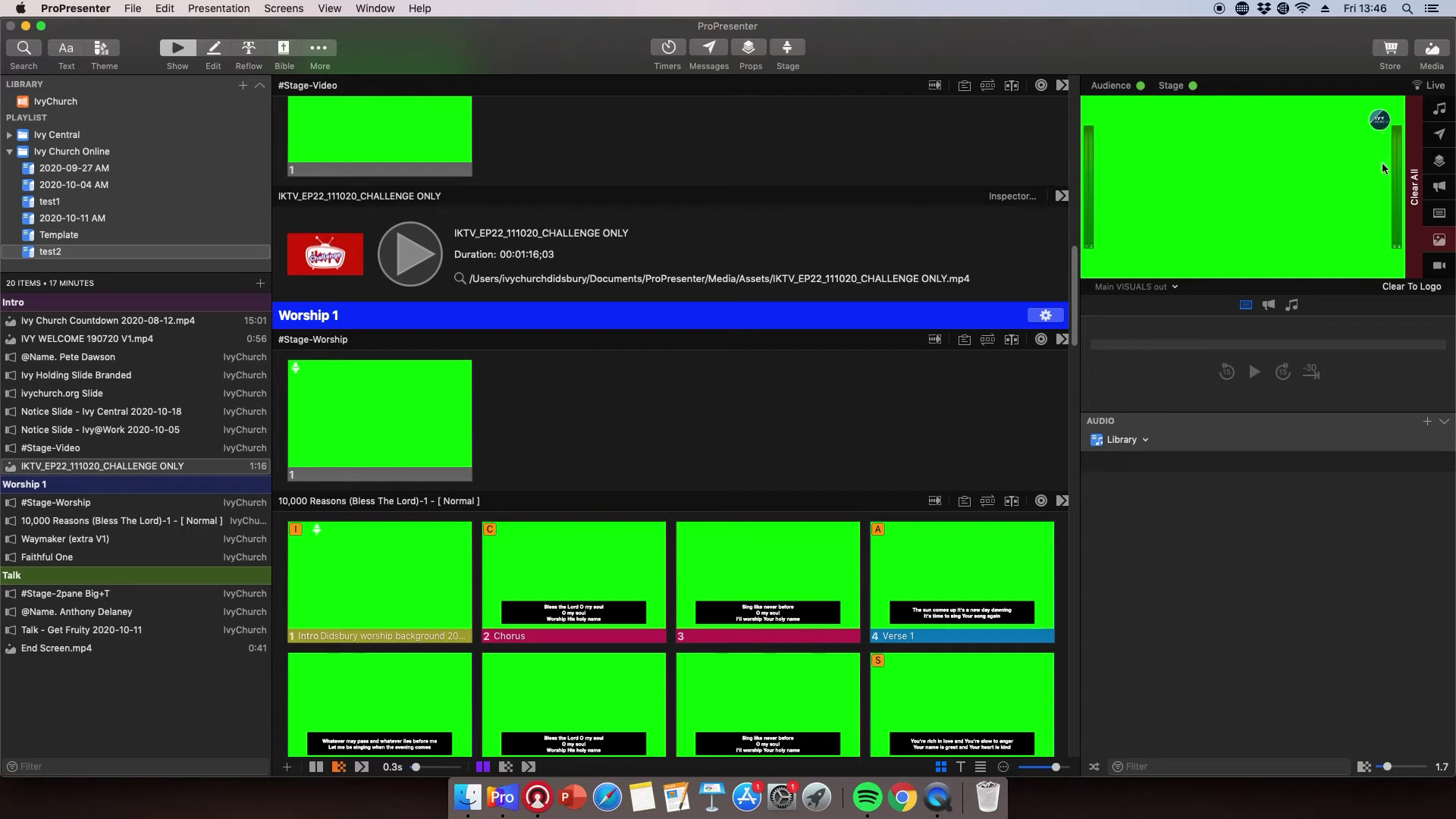
click(1417, 188)
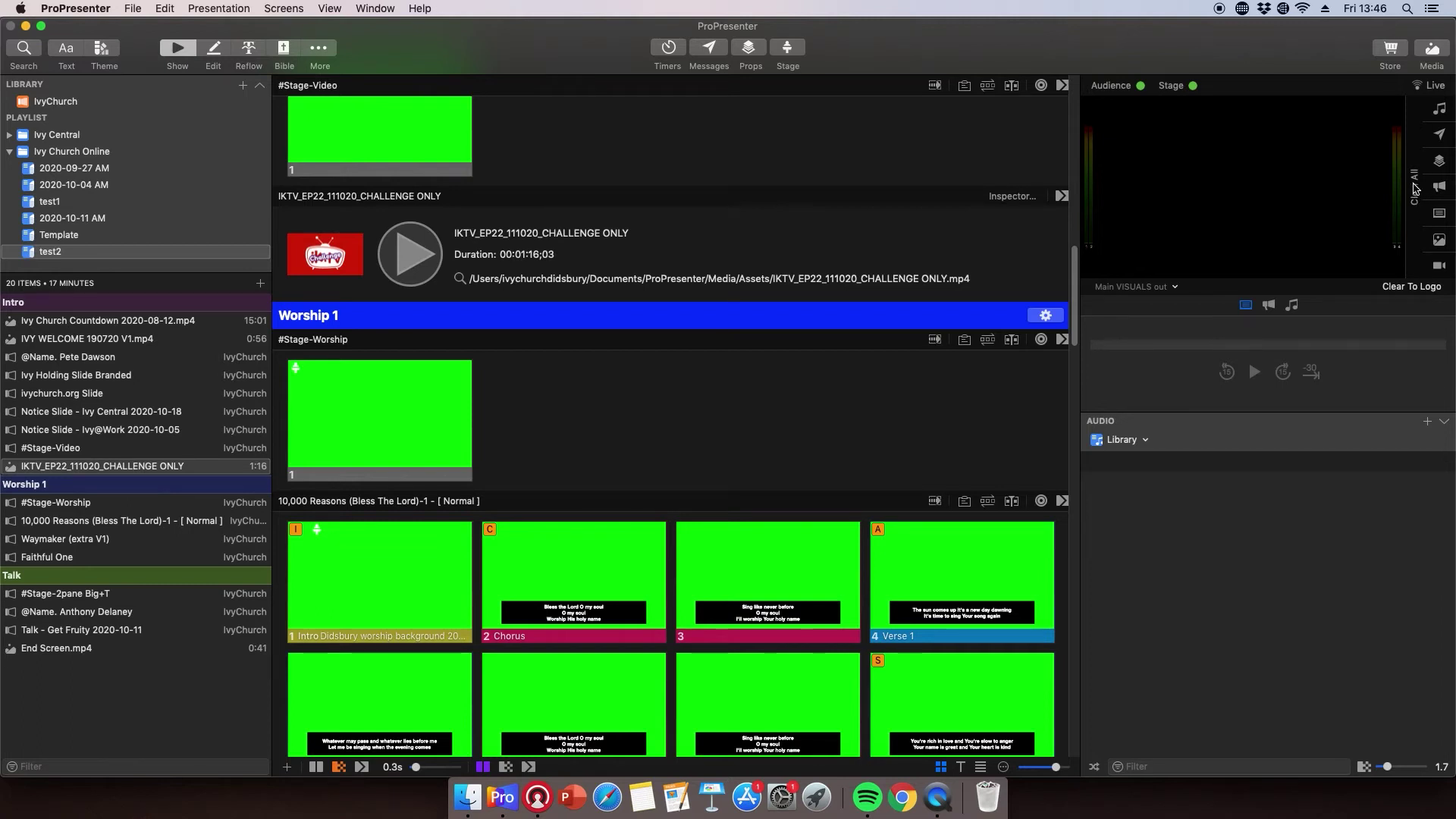
click(1415, 286)
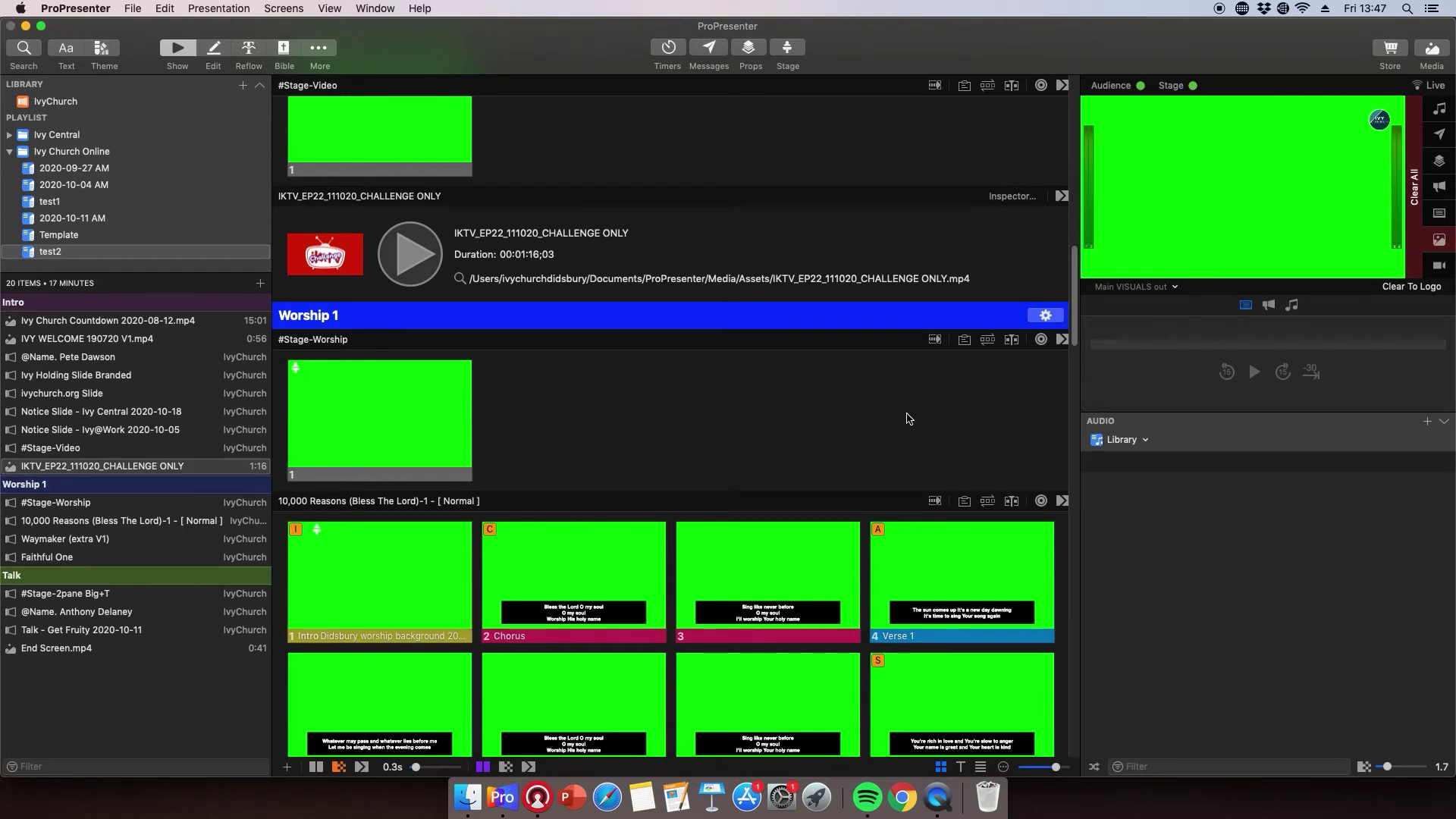
Show slide 2 and slide 3 of the Talk - Get Fruity 2020-10-11 presentation live
scroll(907, 415, down, 5)
scroll(907, 416, down, 15)
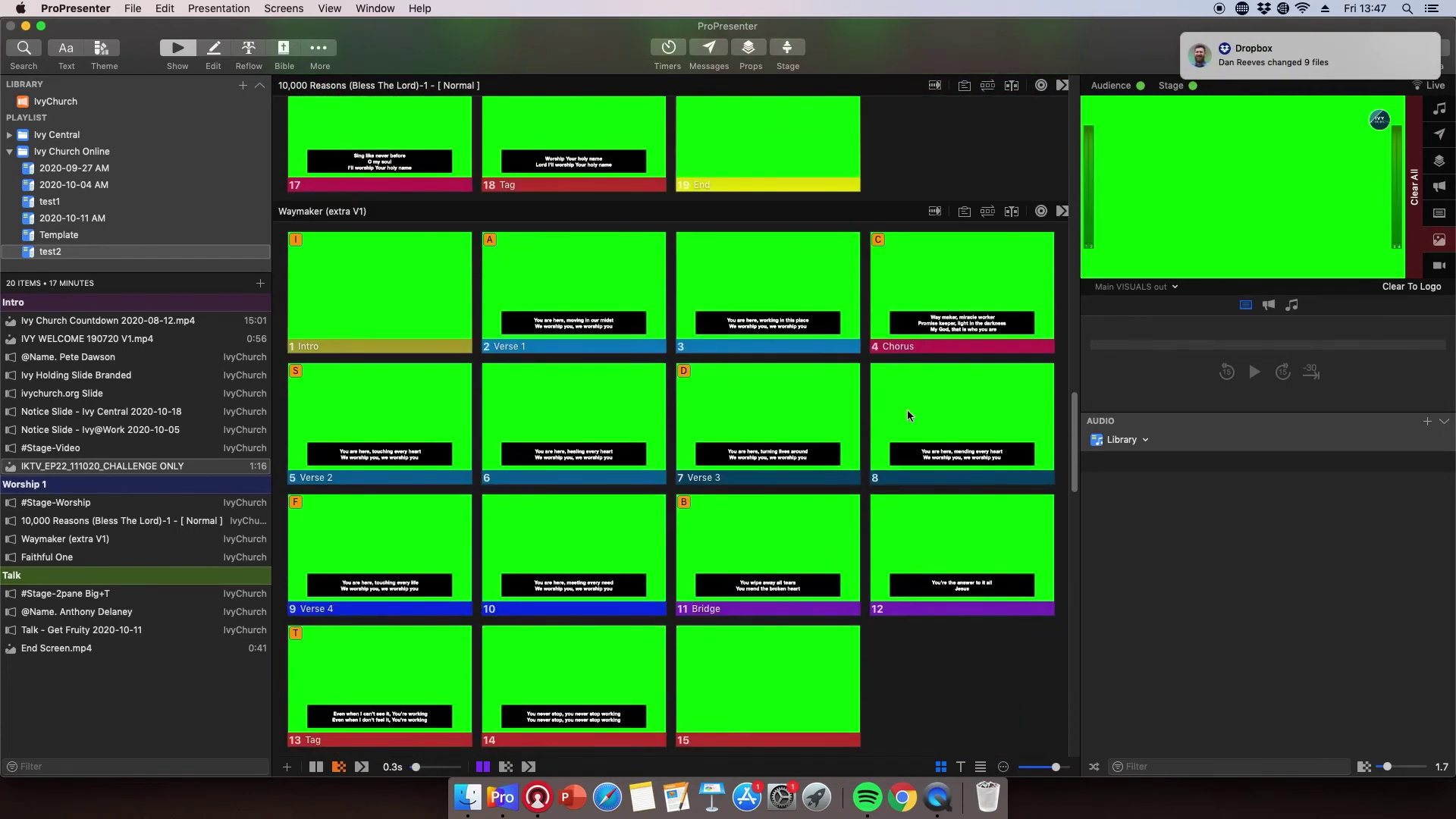
scroll(907, 415, down, 13)
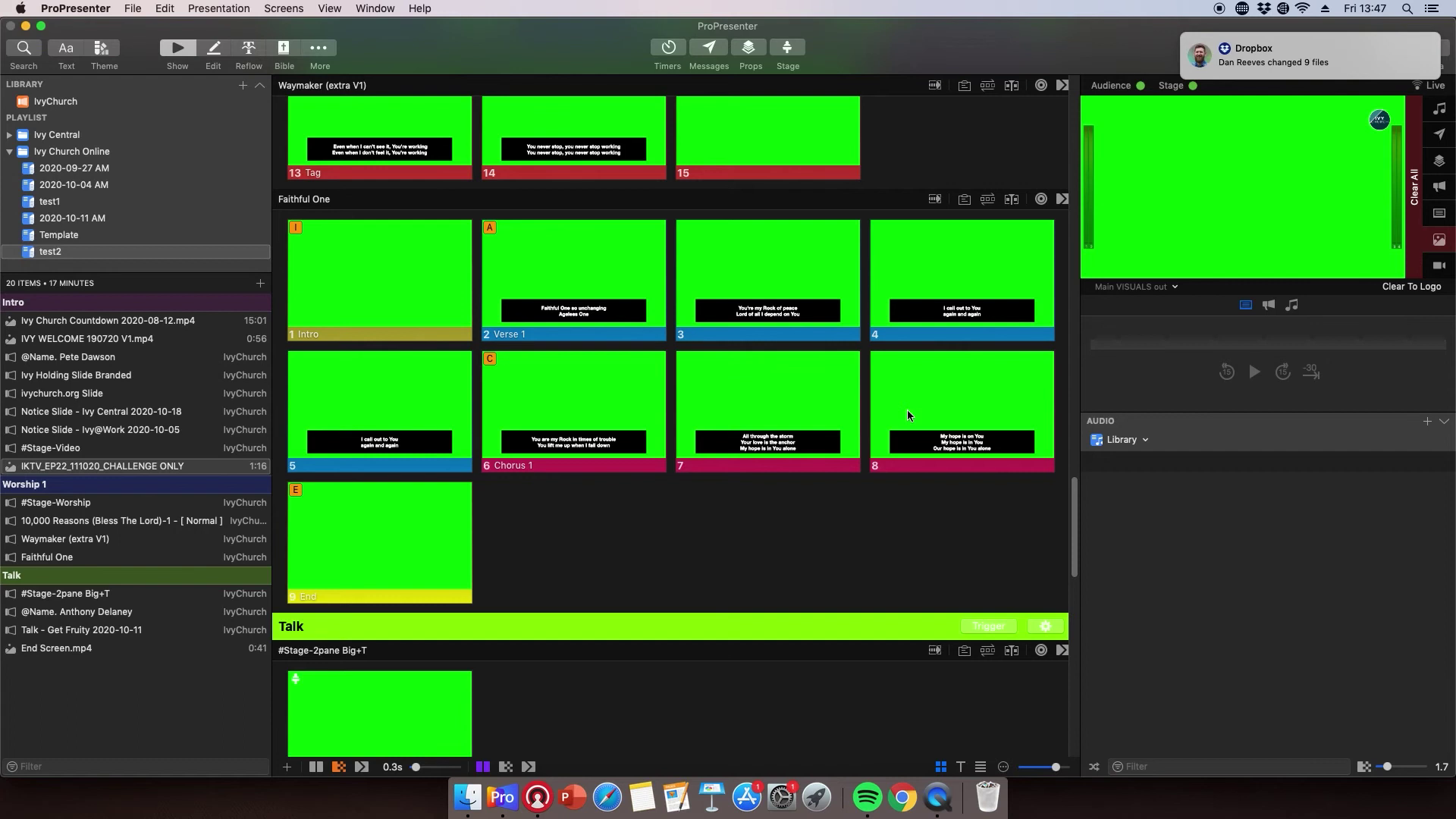
scroll(907, 415, down, 17)
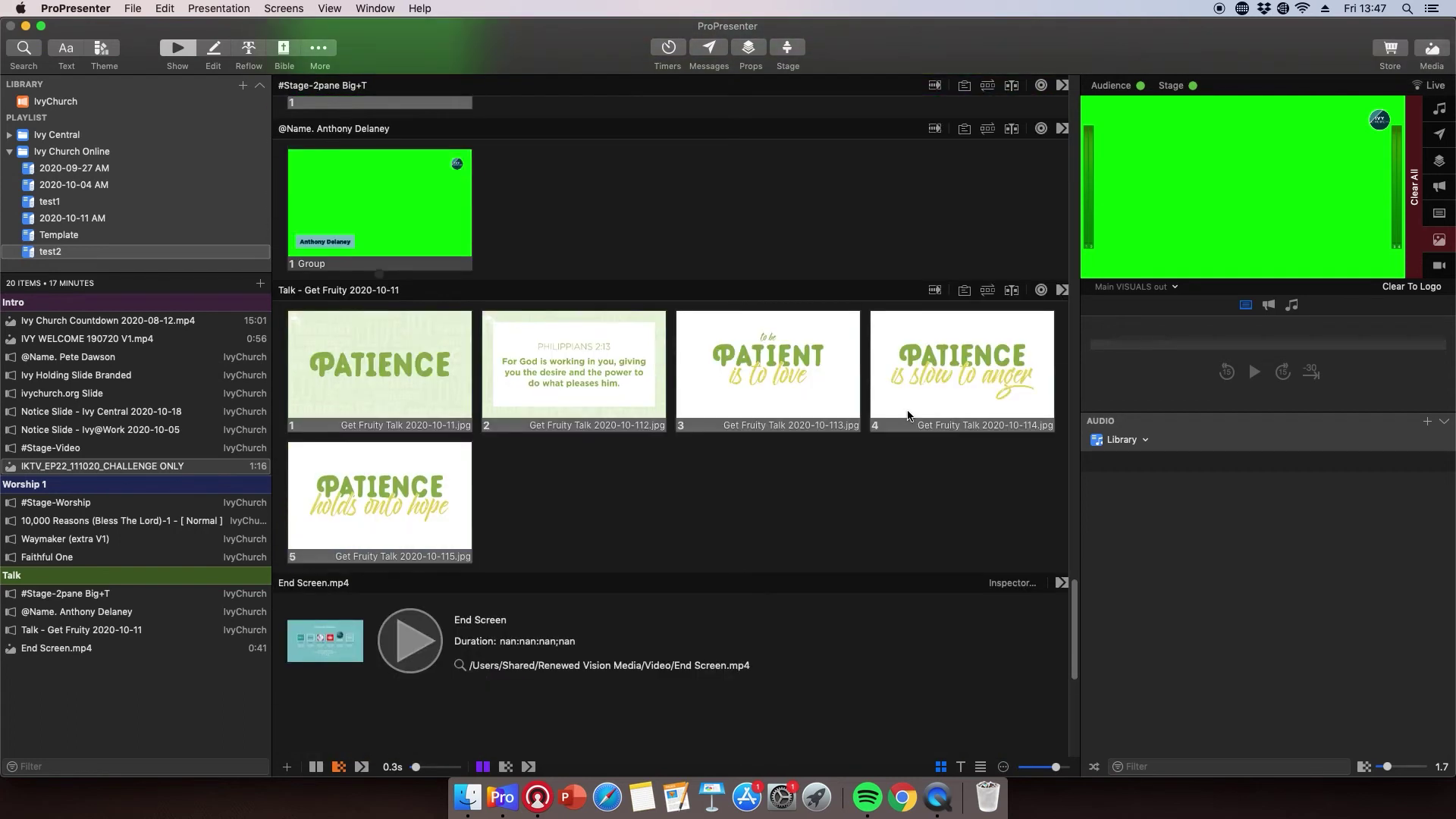
click(582, 381)
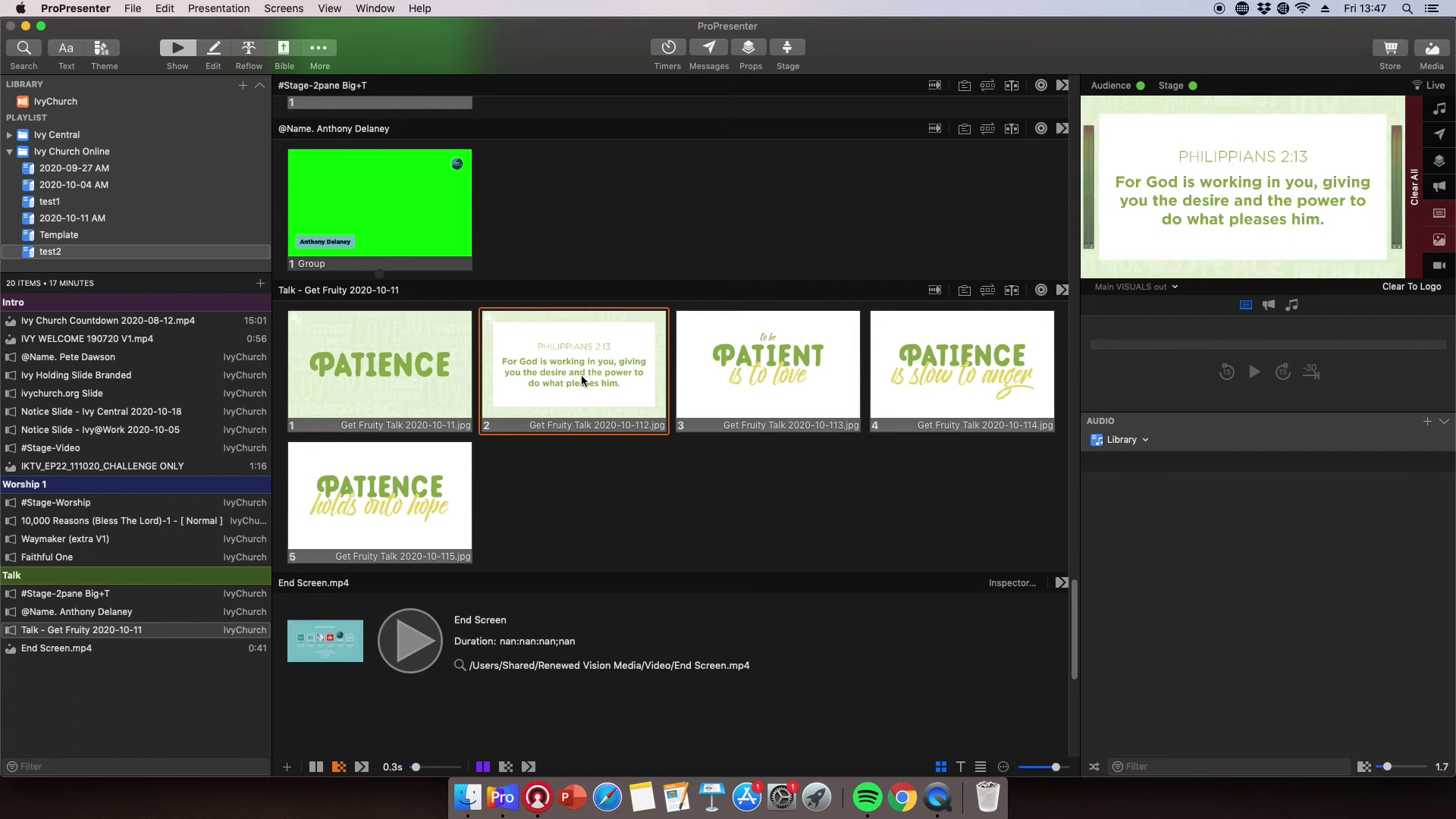
click(790, 383)
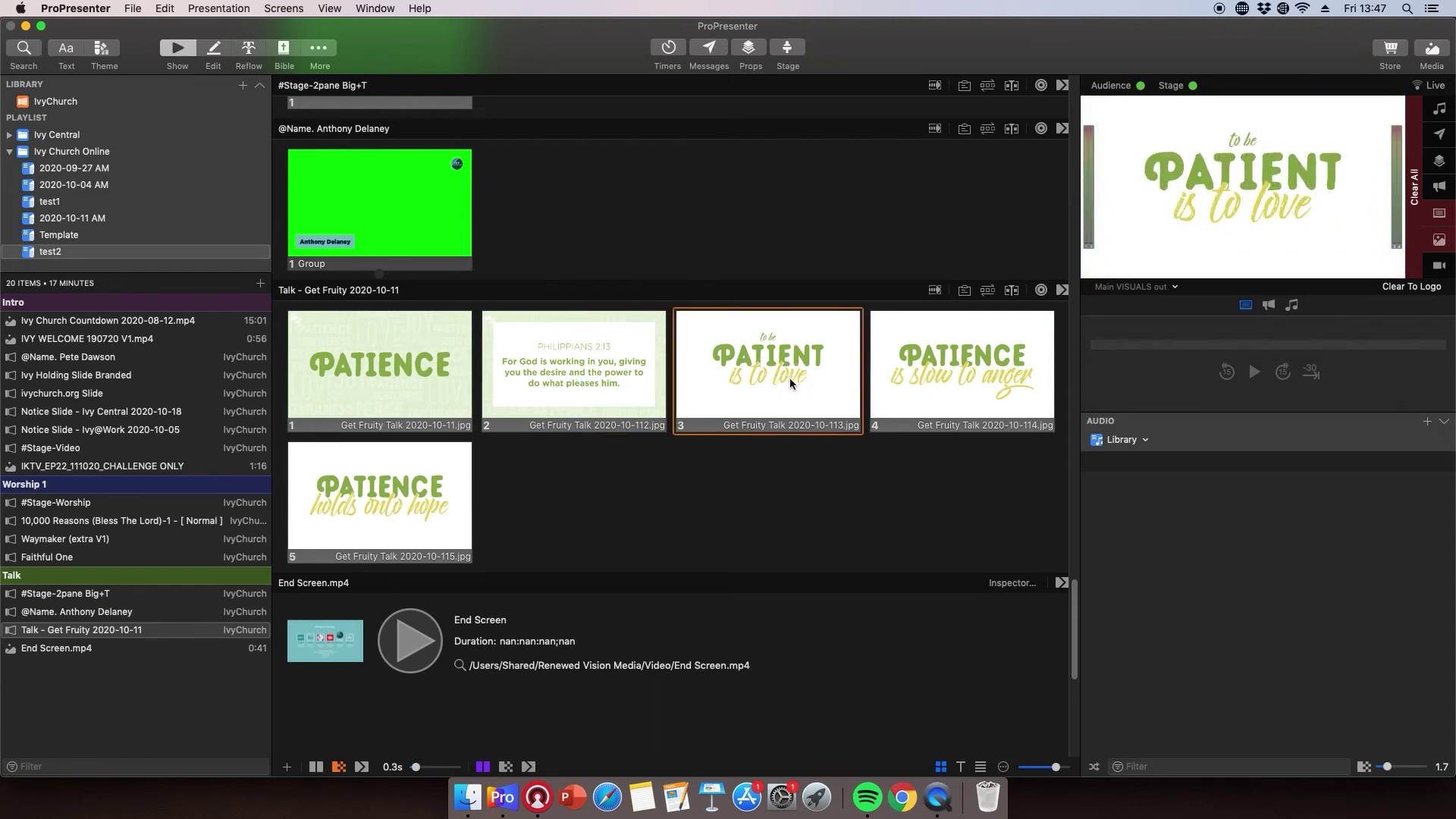
Put the Verse 1 slide of Faithful One live and overlay the IvyLogo prop on it
scroll(790, 383, up, 10)
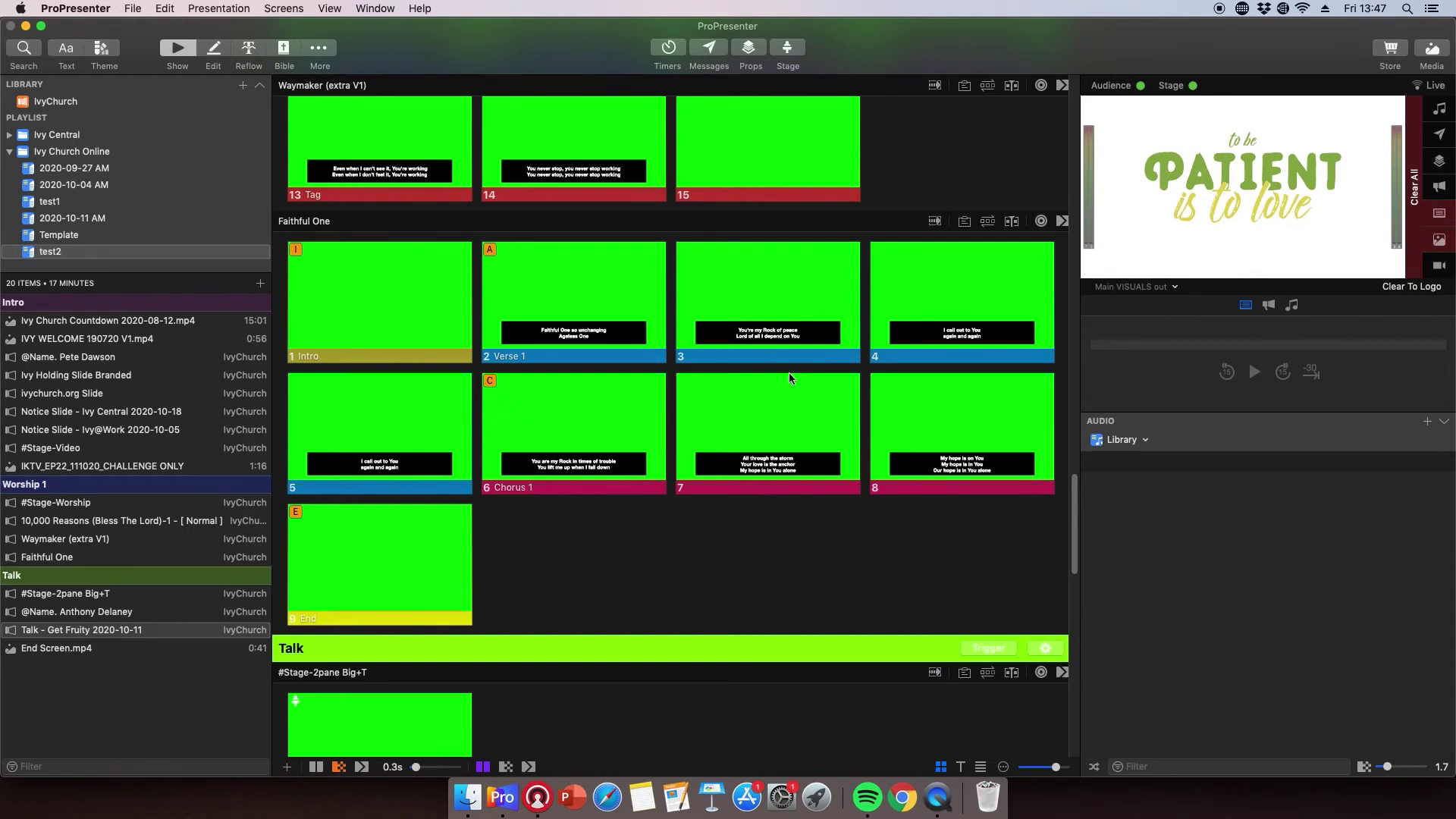
click(626, 306)
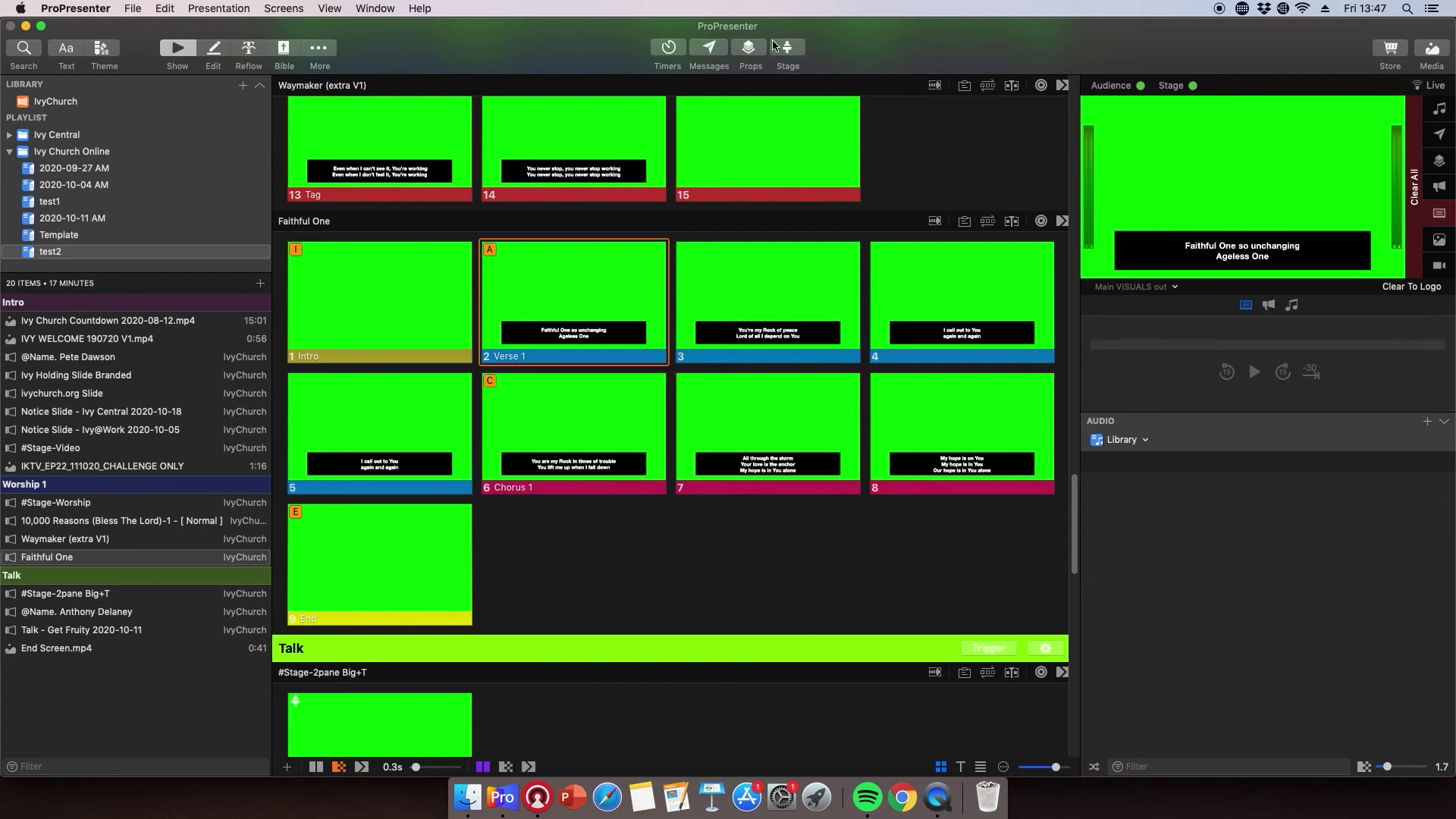
click(749, 49)
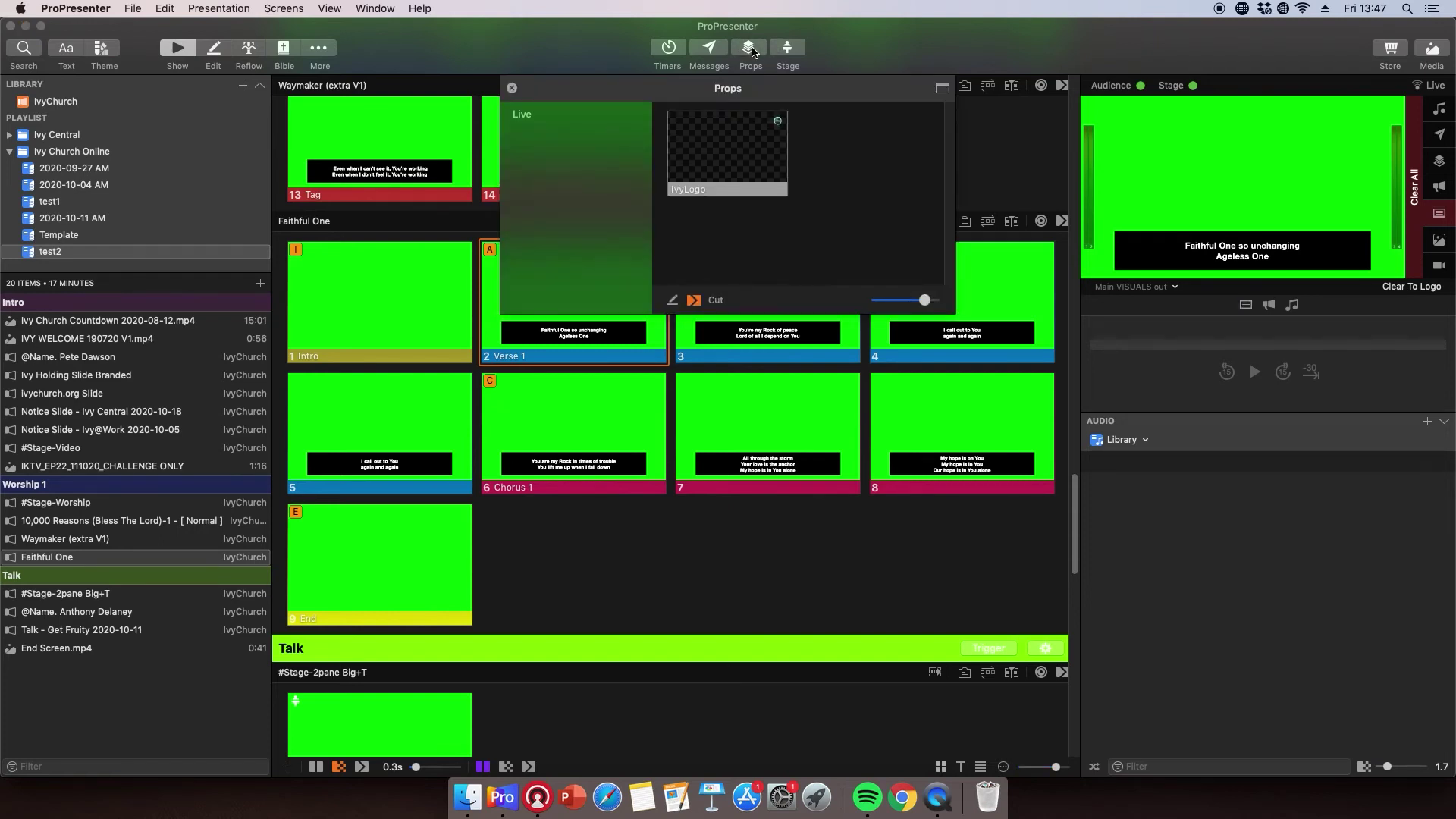
click(751, 141)
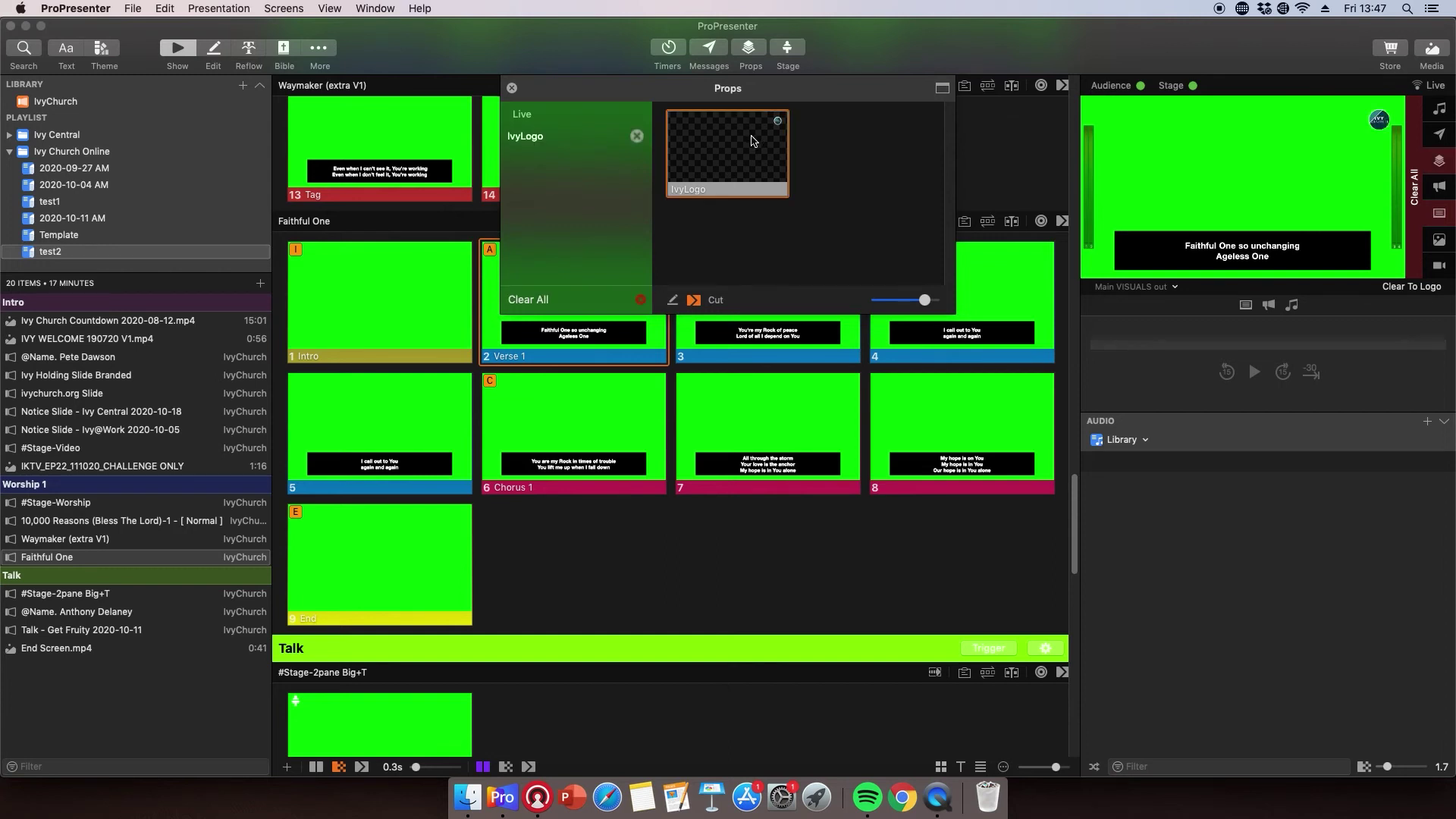
click(750, 47)
Run the Faithful One lyrics live from slide 3 through slide 8
click(783, 336)
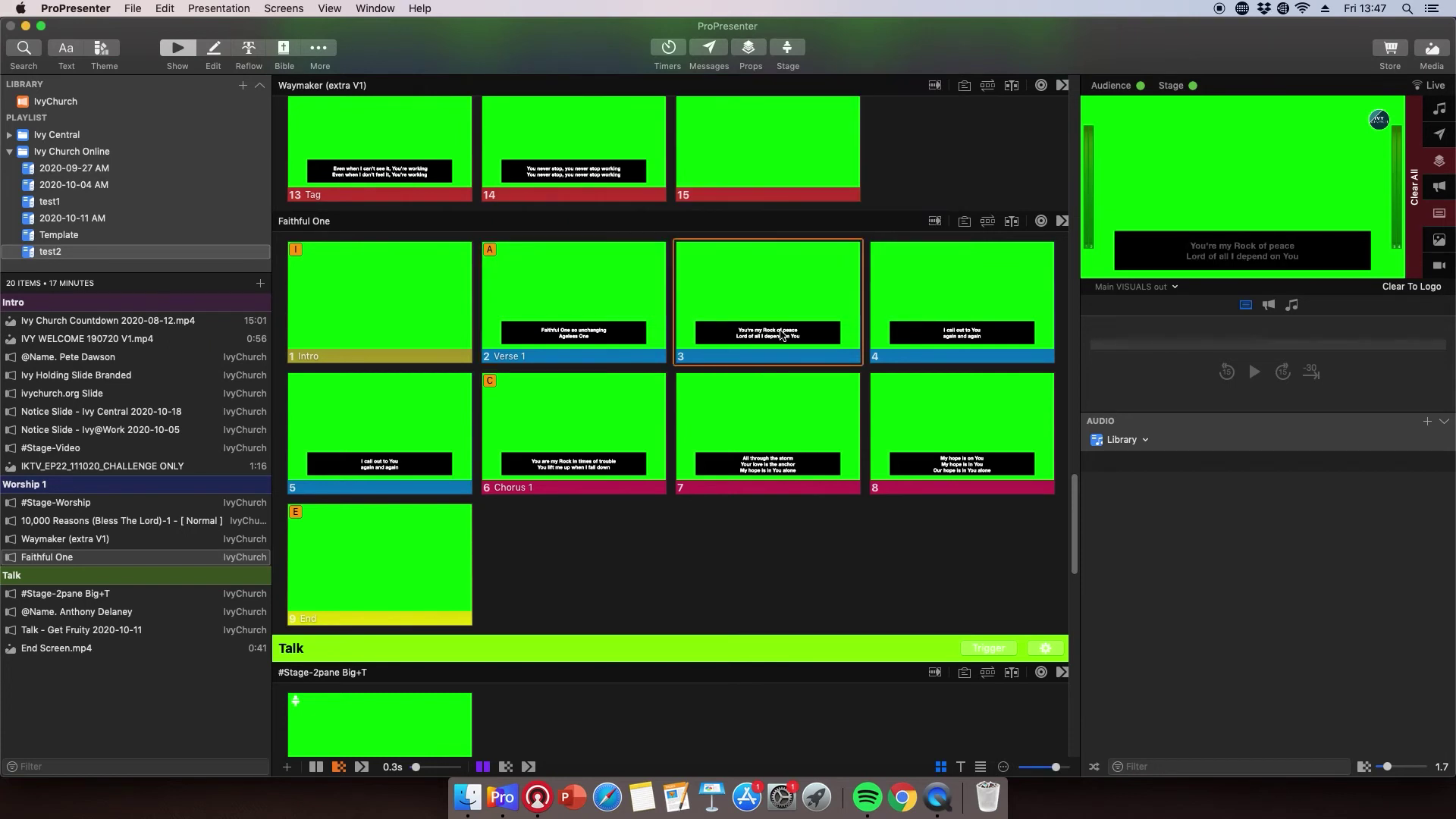
key(Right)
key(Right)
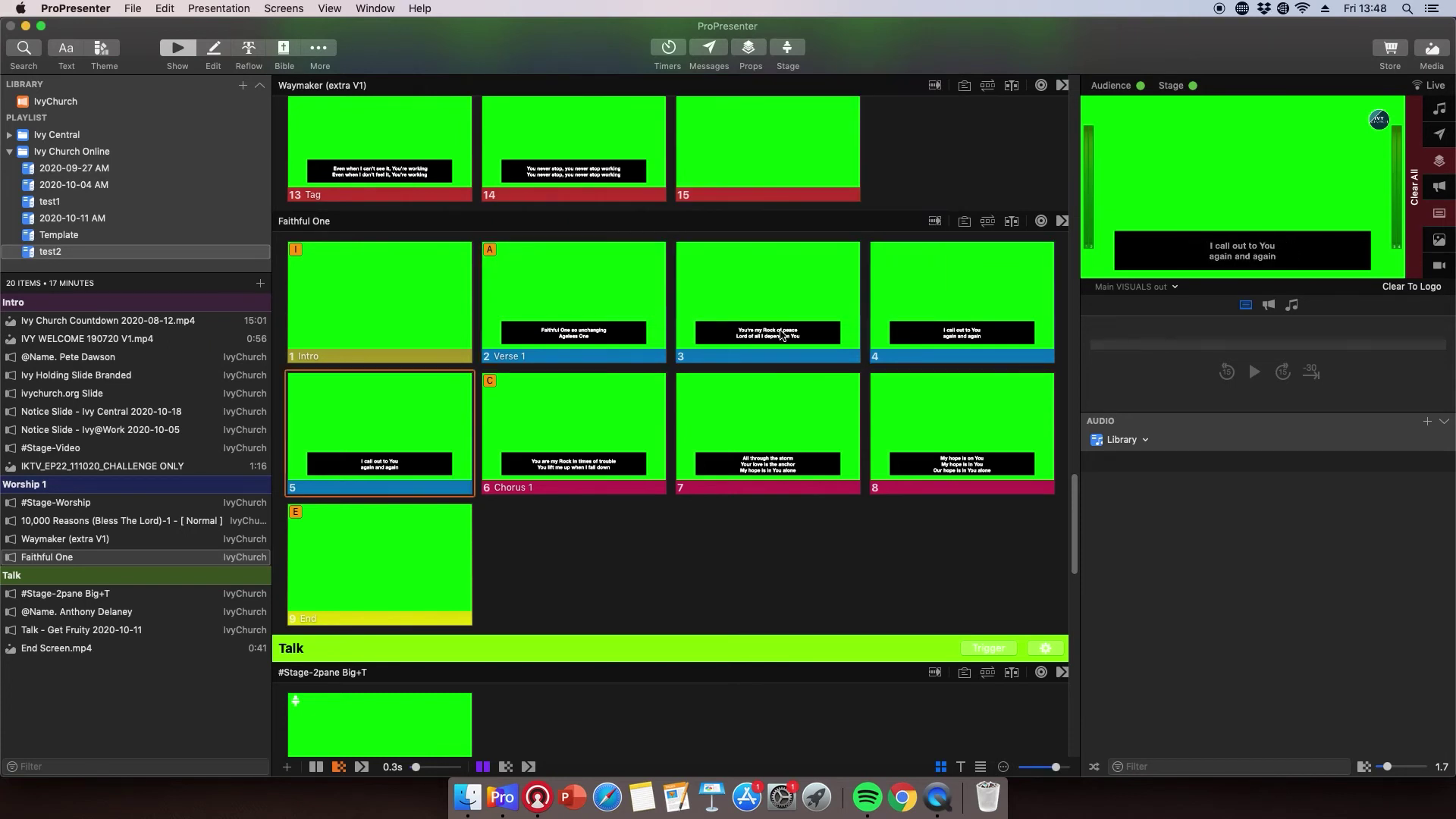
key(Right)
key(Right)
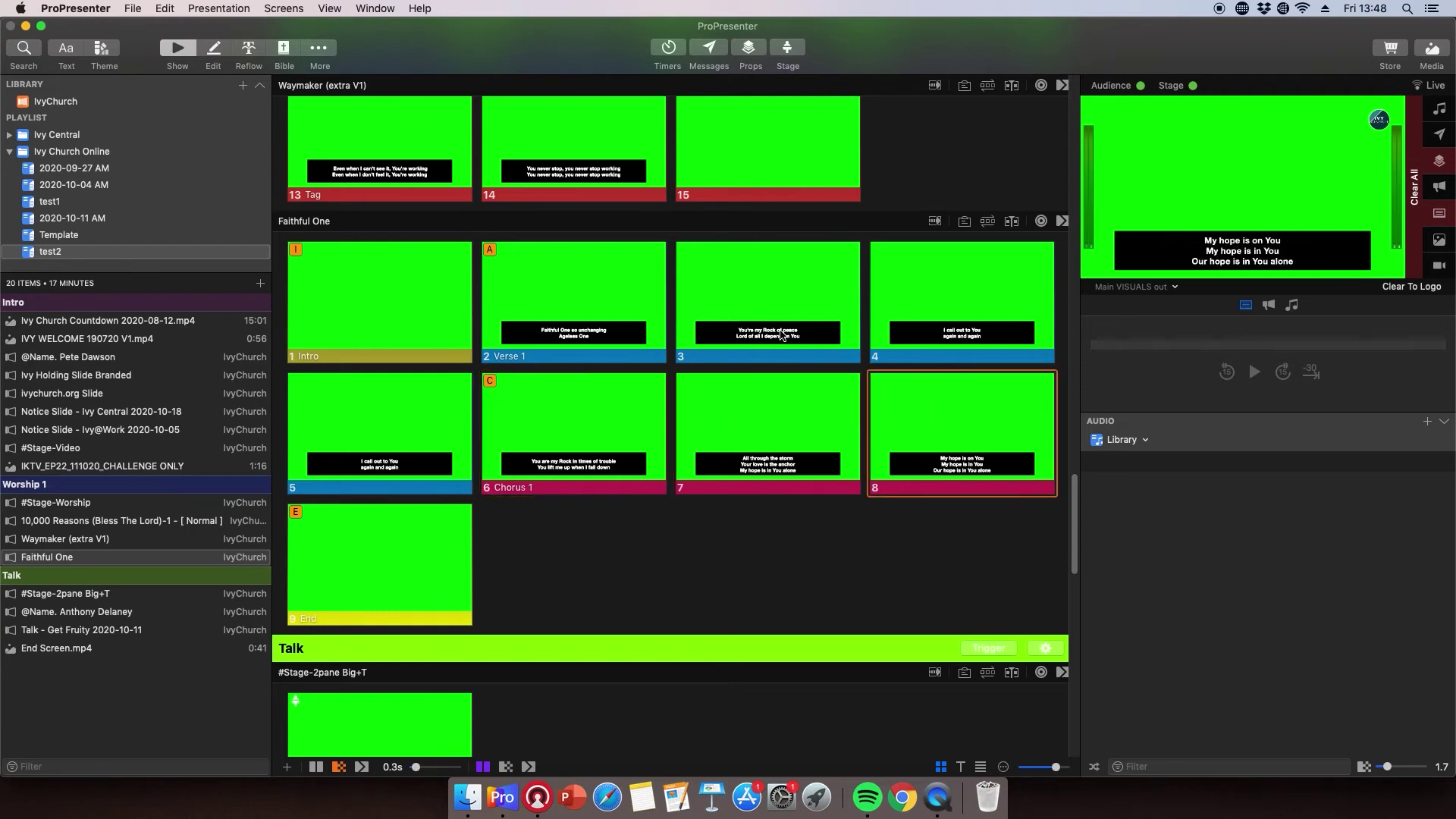
Clear the props layer from the live output and activate the IvyLogo prop again
click(1438, 168)
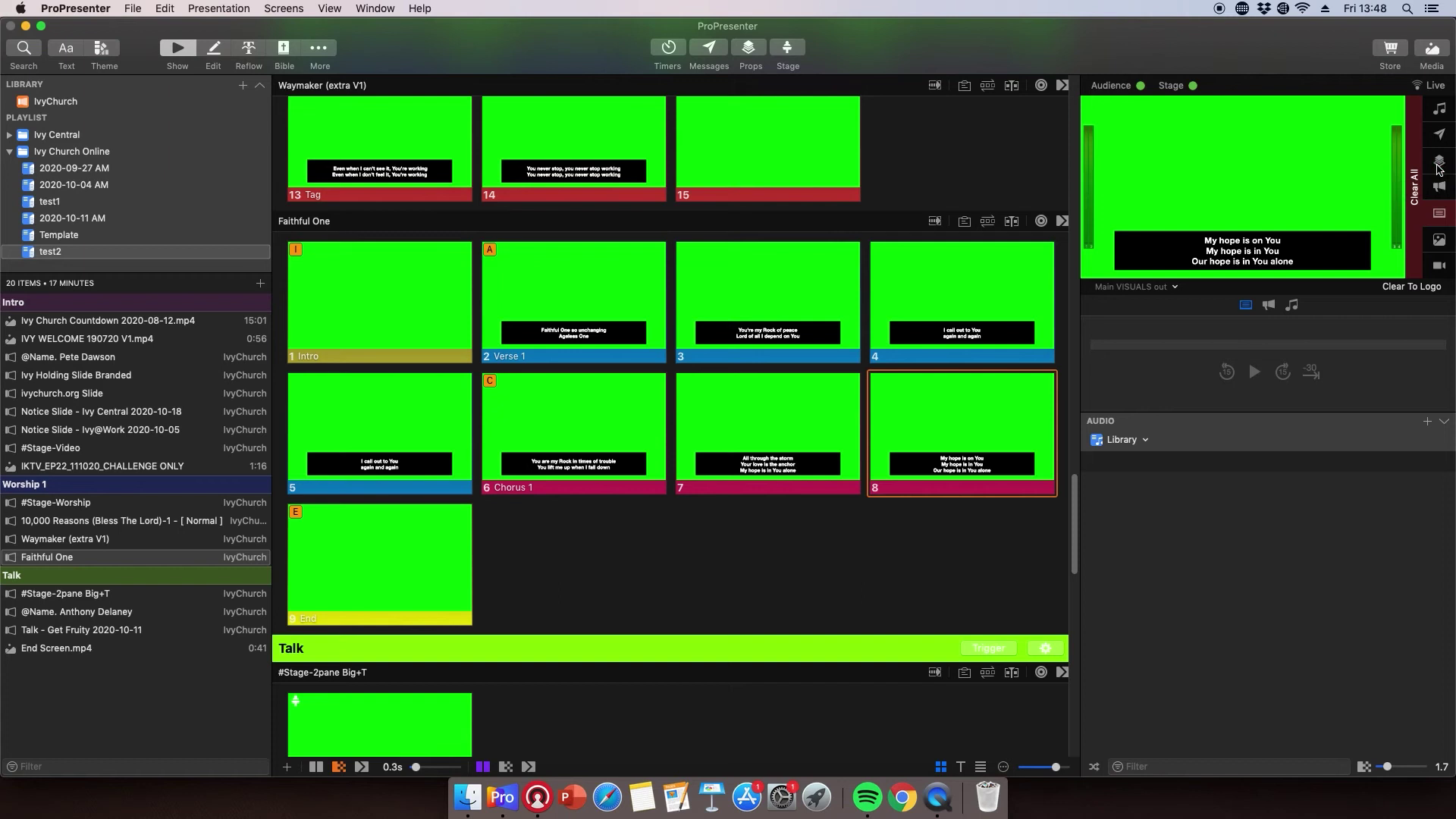
click(749, 47)
click(746, 166)
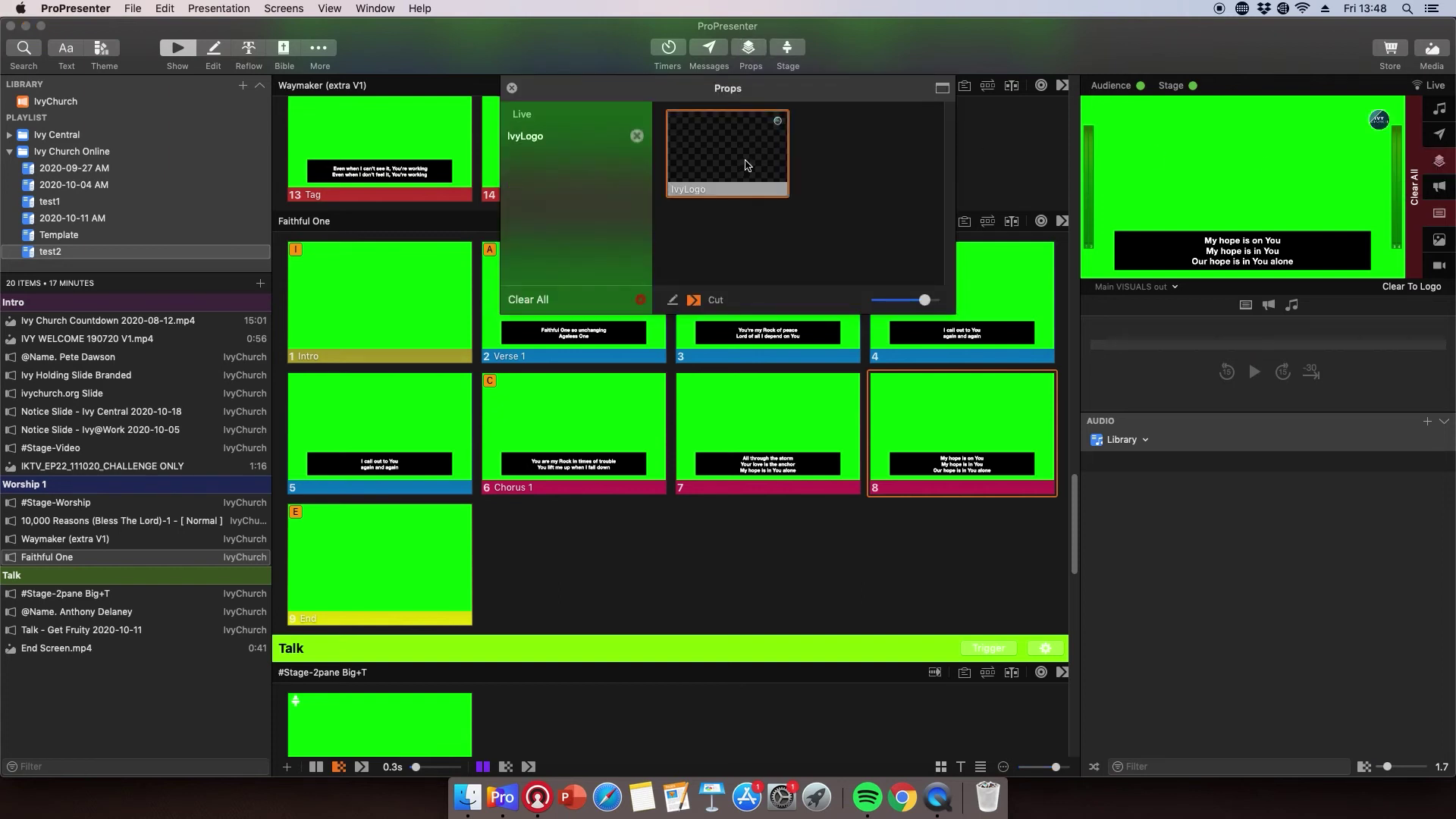
click(744, 61)
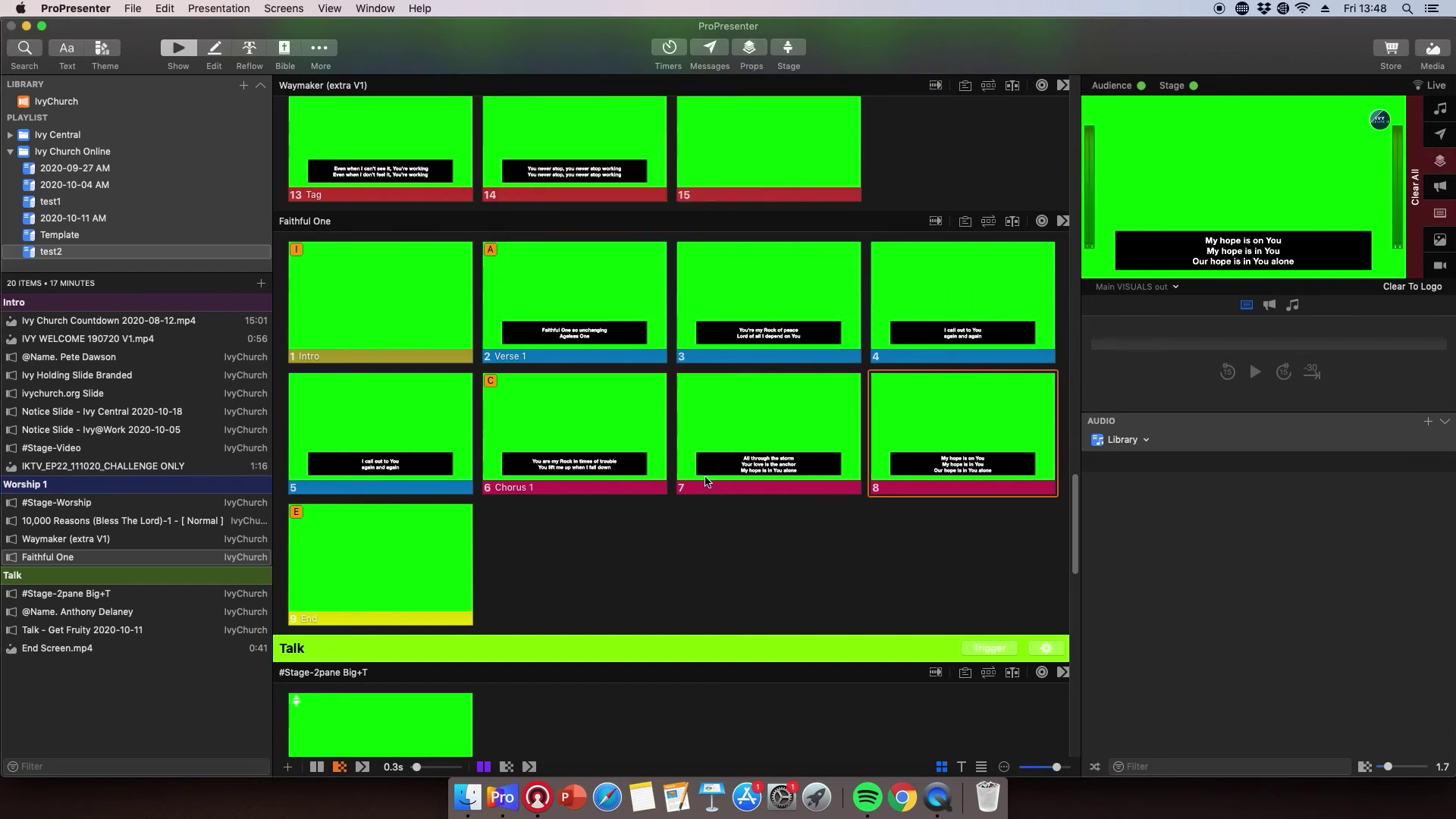
Play End Screen.mp4 from the Talk section live and pause it partway through
scroll(705, 481, down, 15)
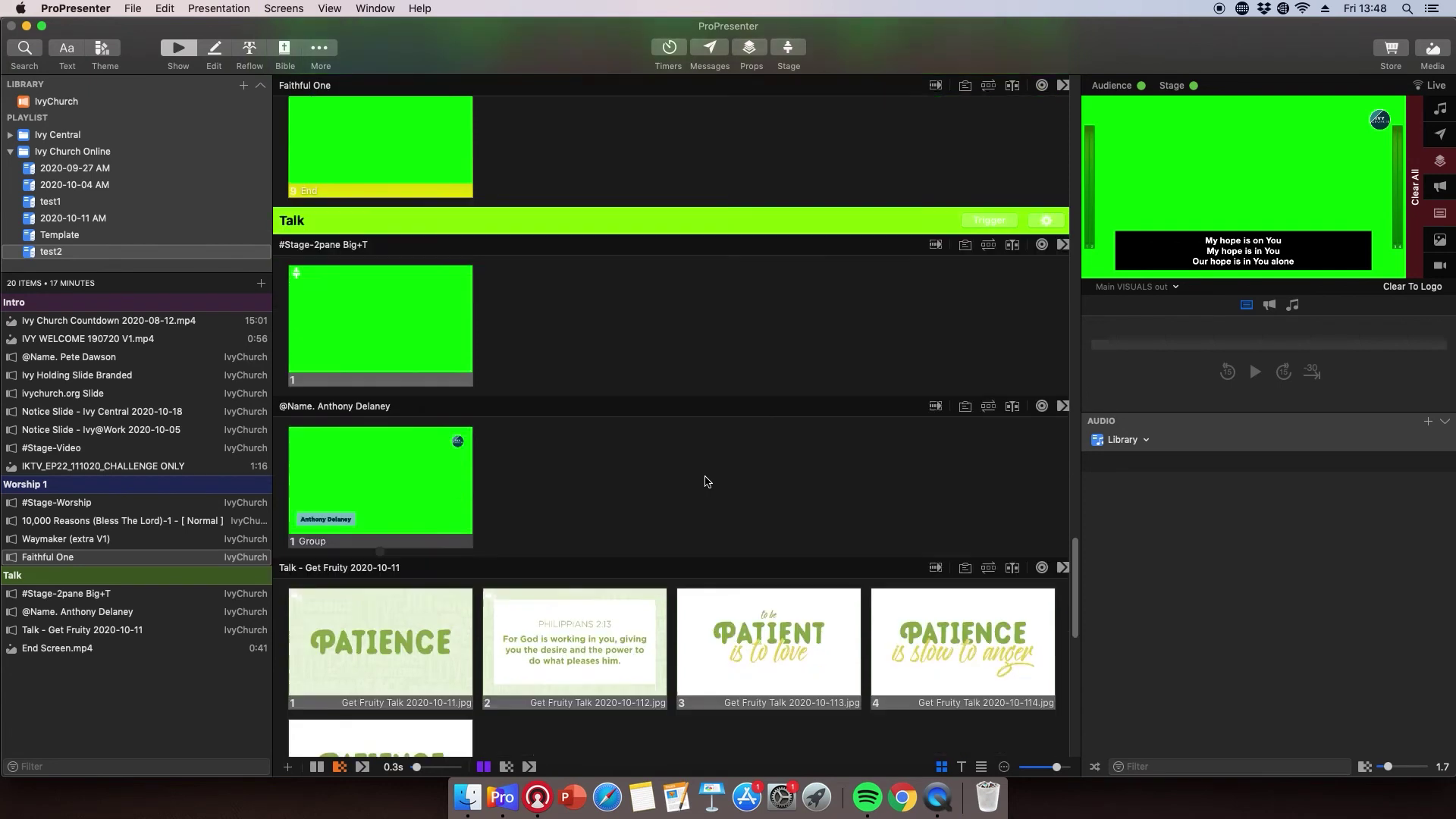
scroll(705, 480, down, 4)
scroll(705, 481, up, 15)
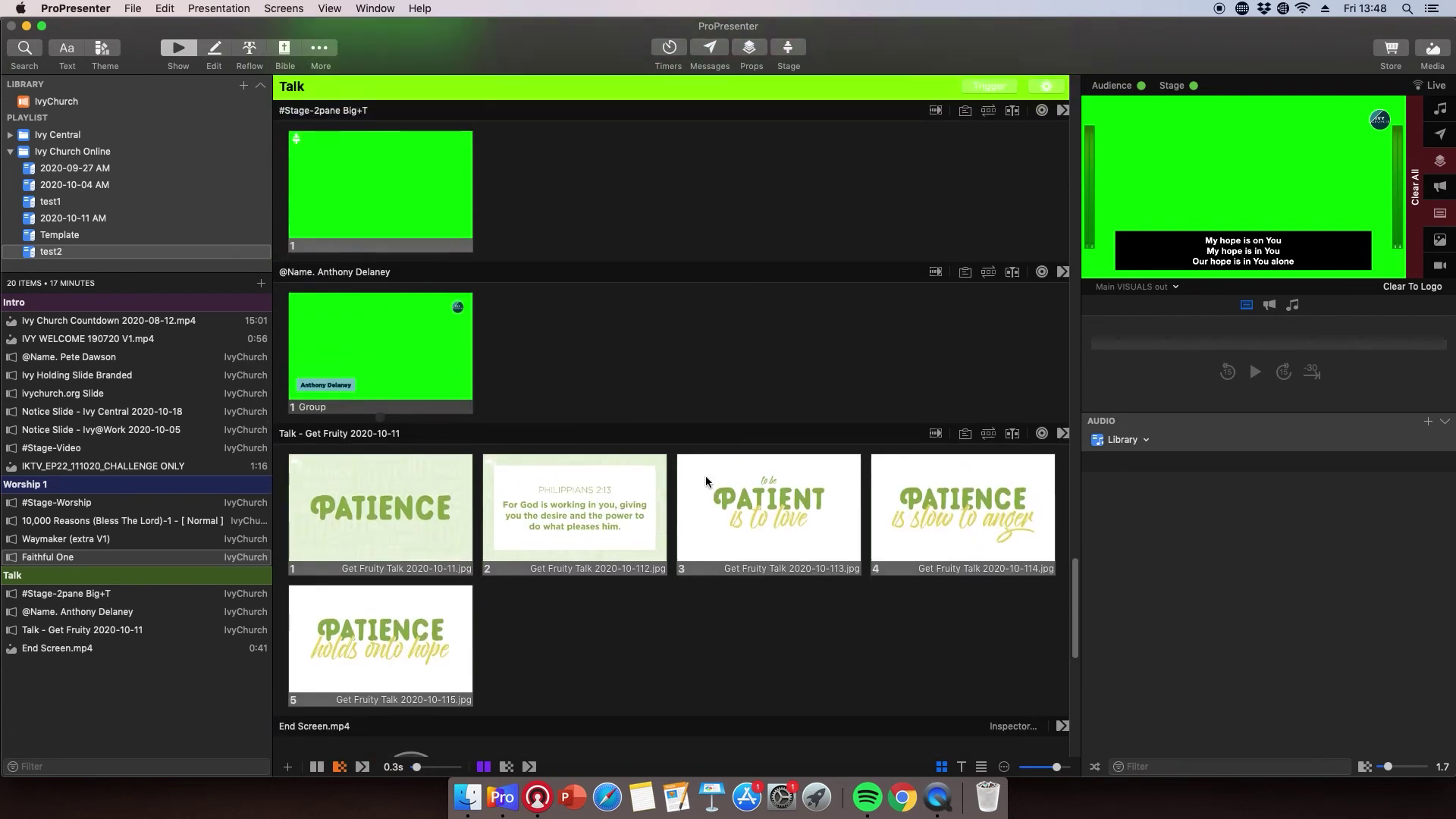
scroll(705, 480, down, 12)
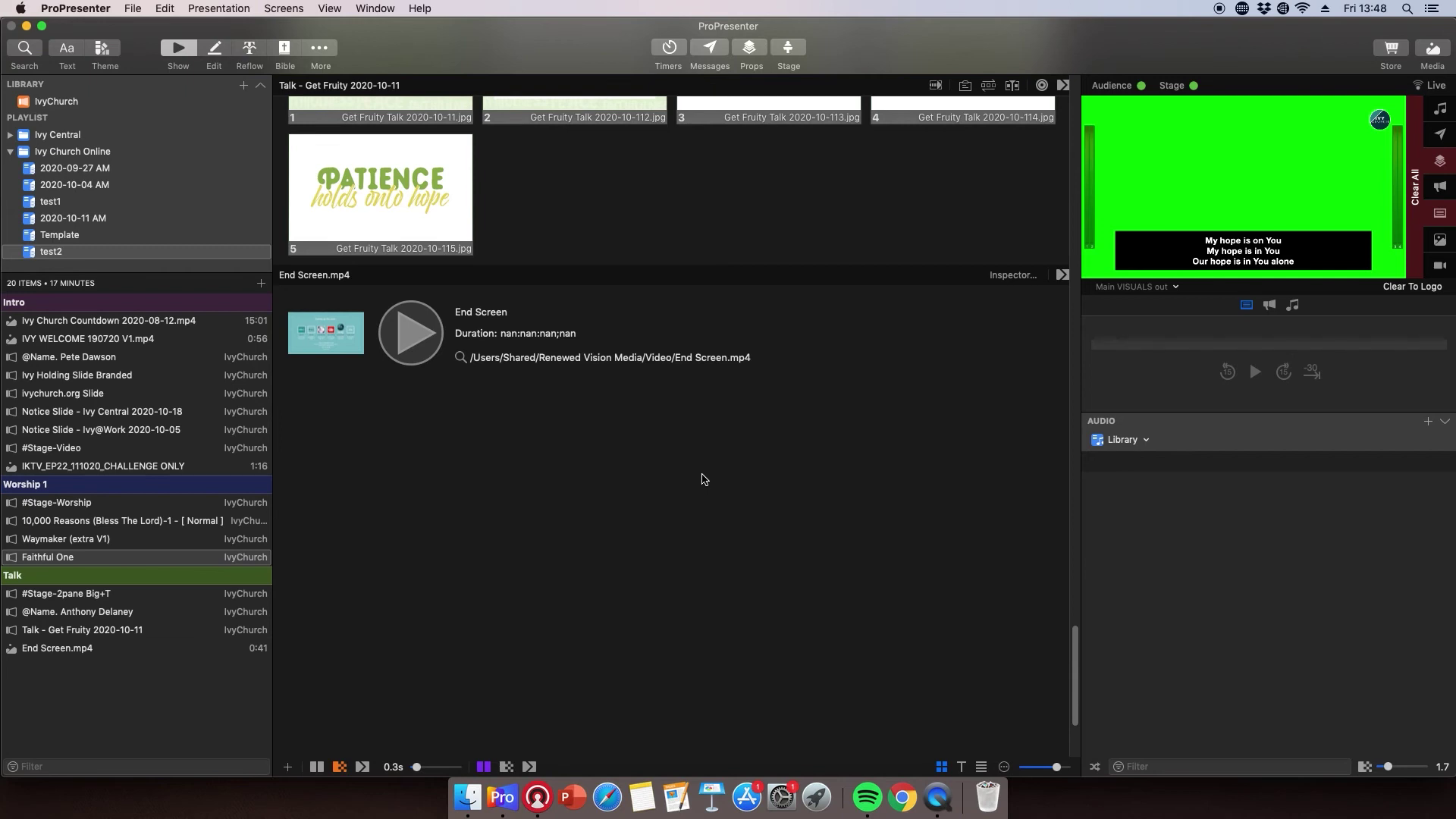
click(405, 323)
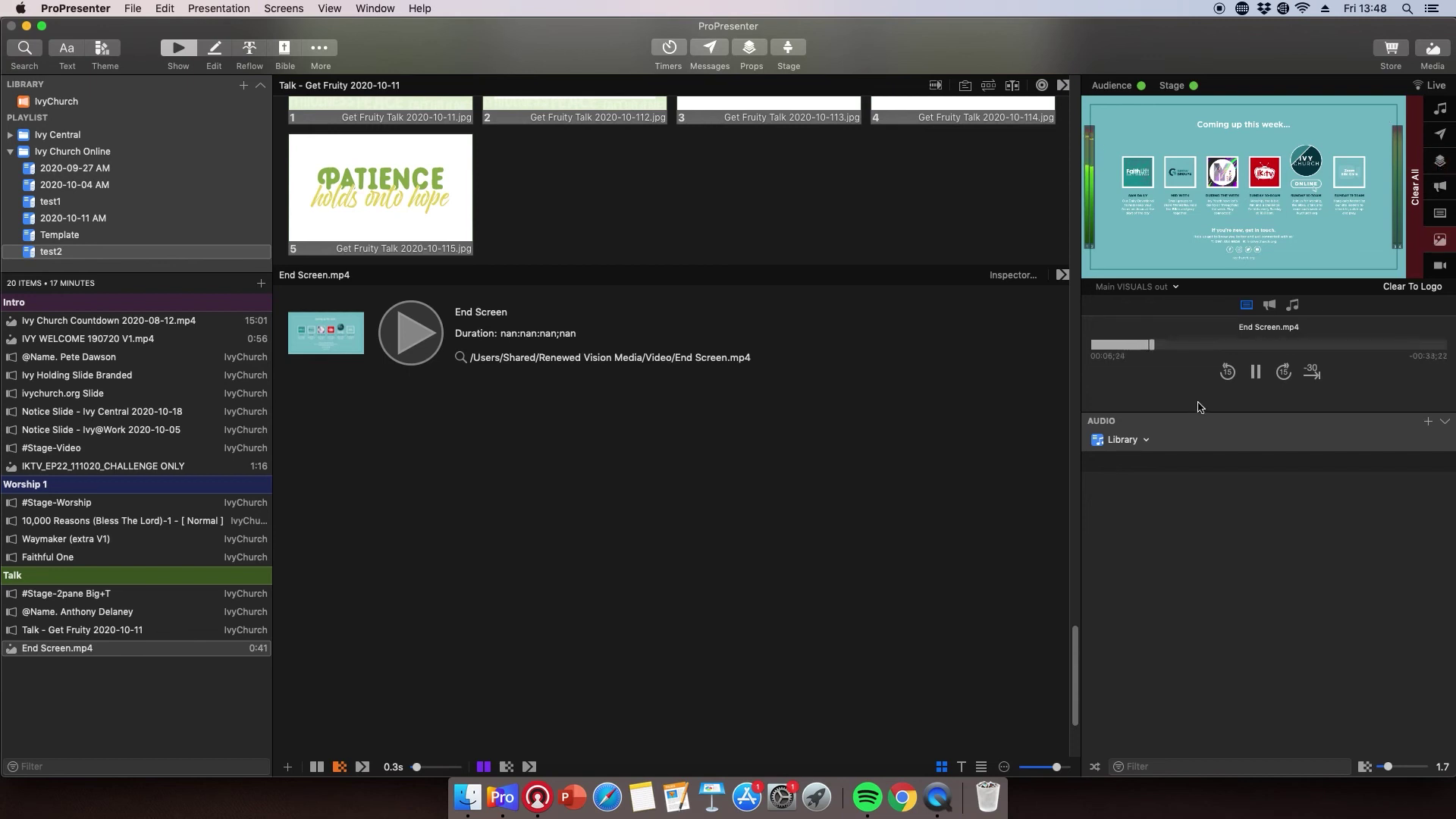
click(1254, 373)
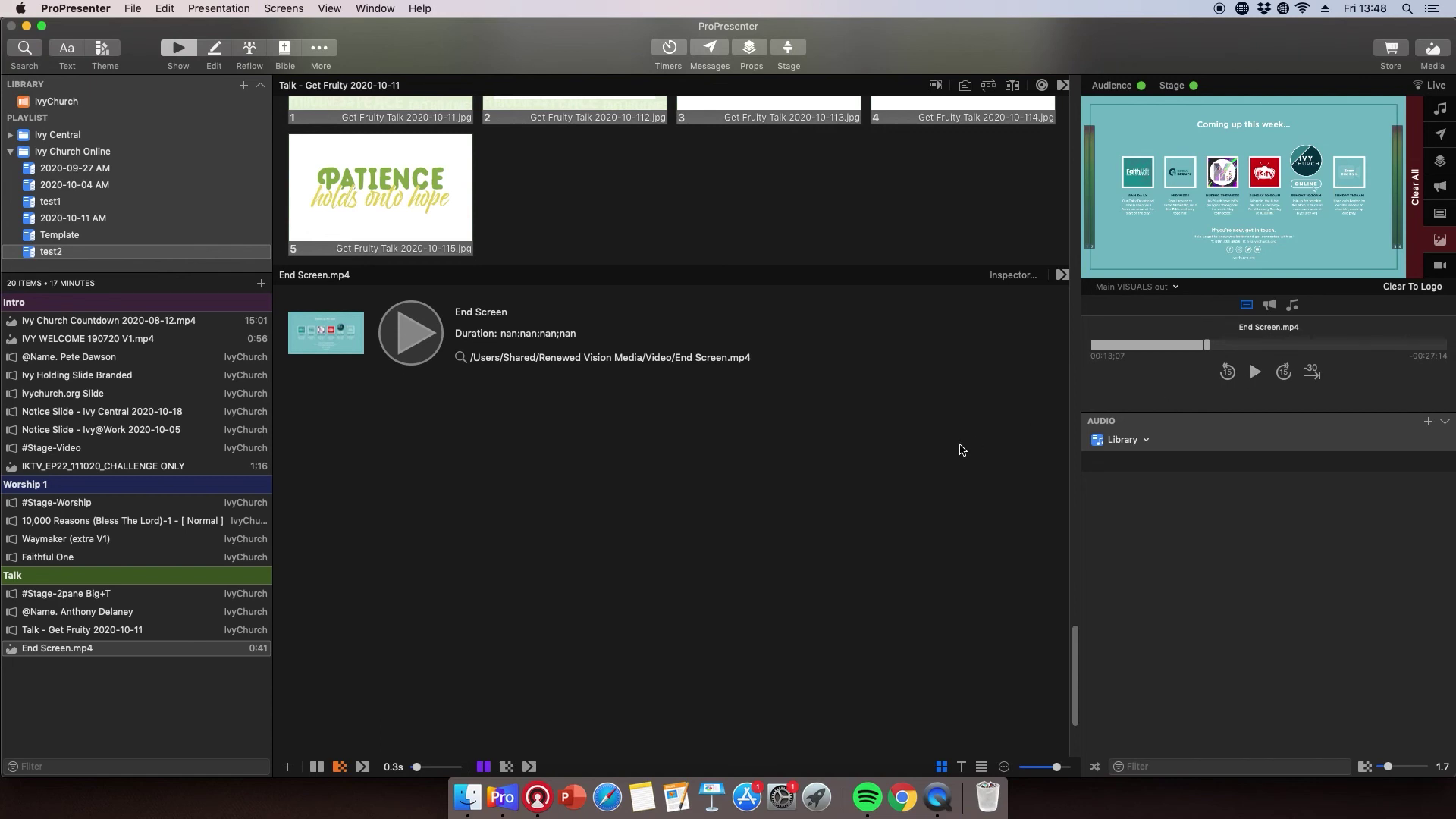
Play the IKTV_EP22_111020_CHALLENGE ONLY video from the Intro section live
scroll(857, 469, up, 15)
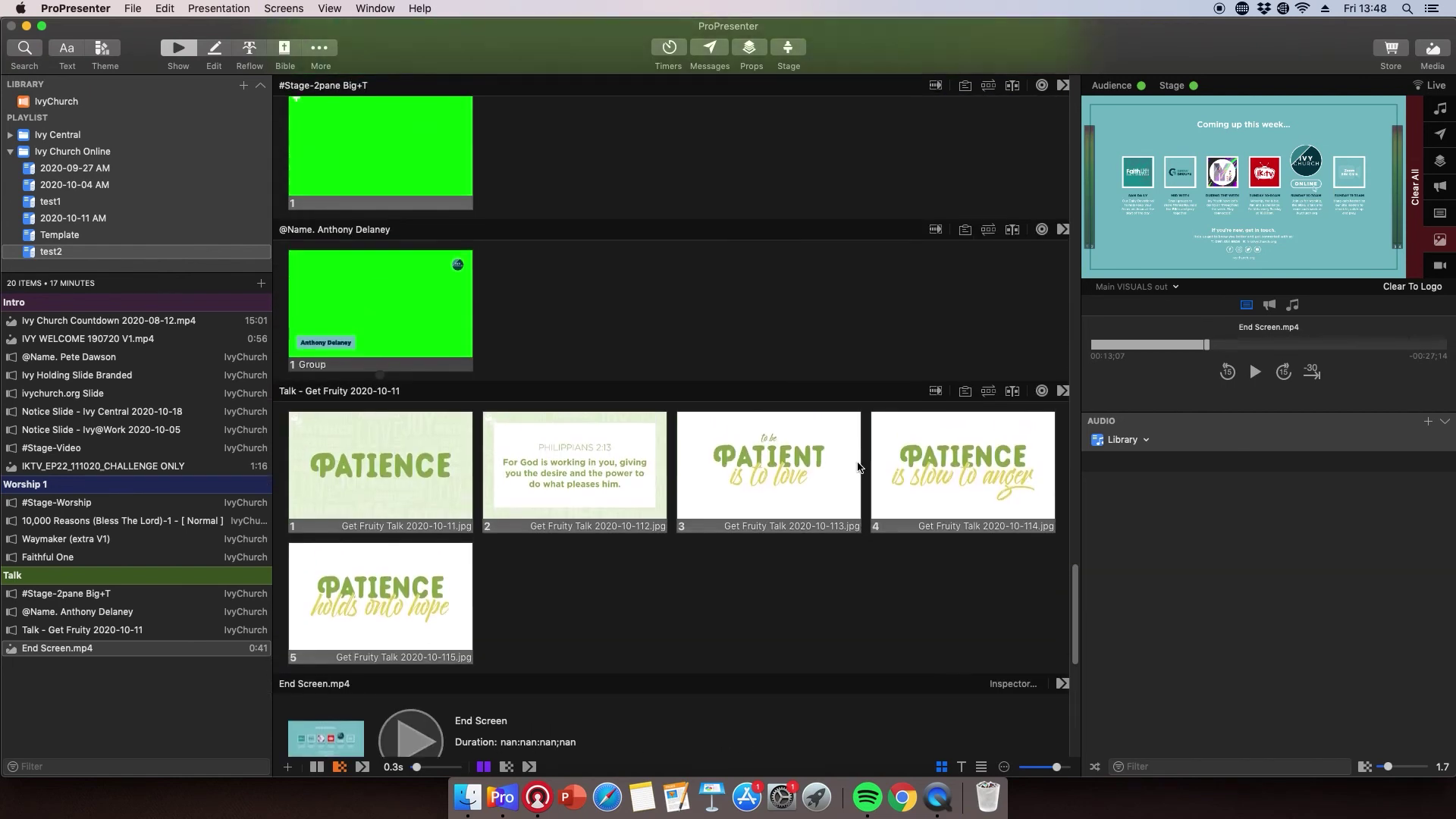
scroll(860, 462, up, 15)
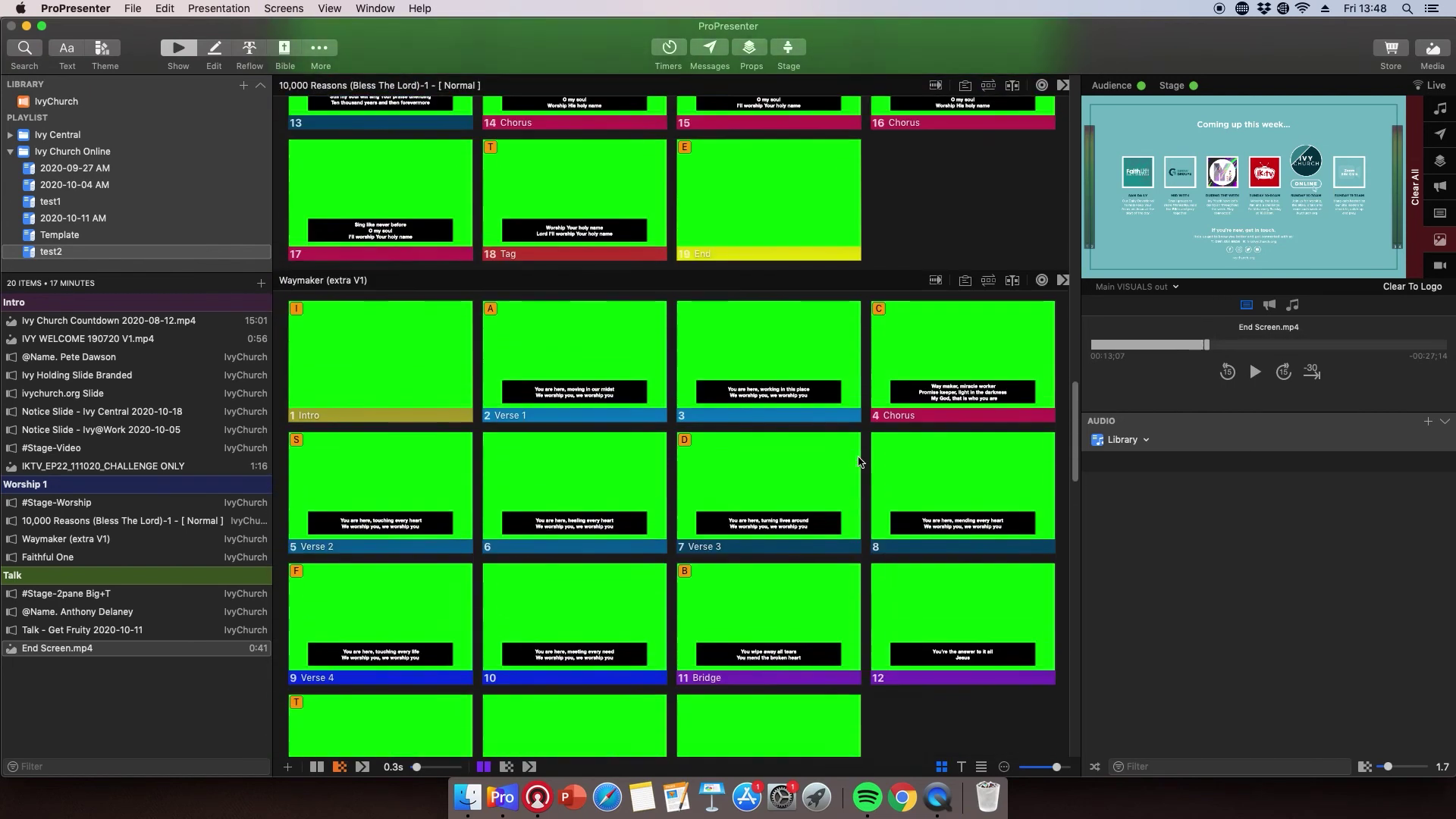
scroll(860, 461, up, 10)
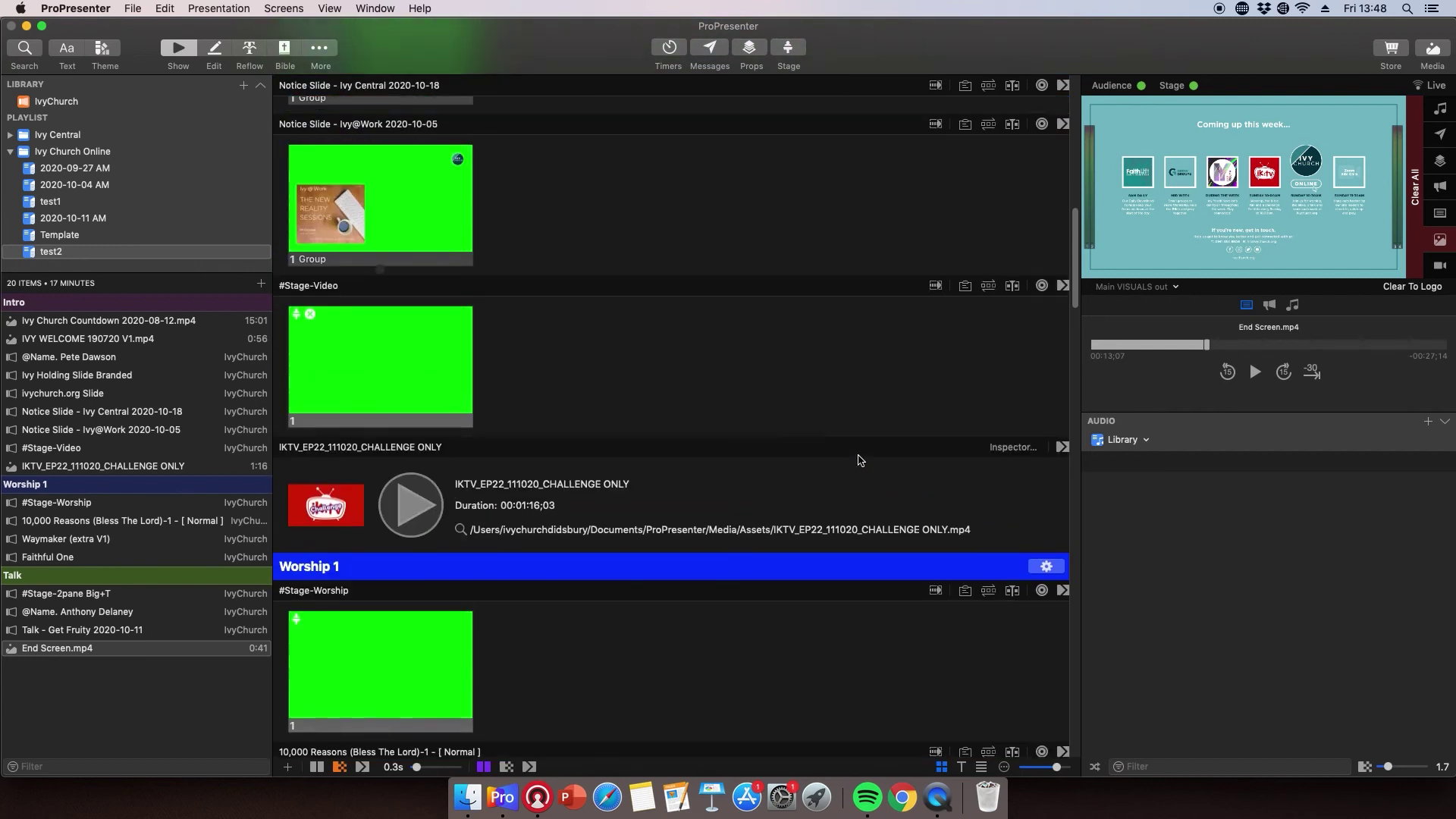
click(431, 501)
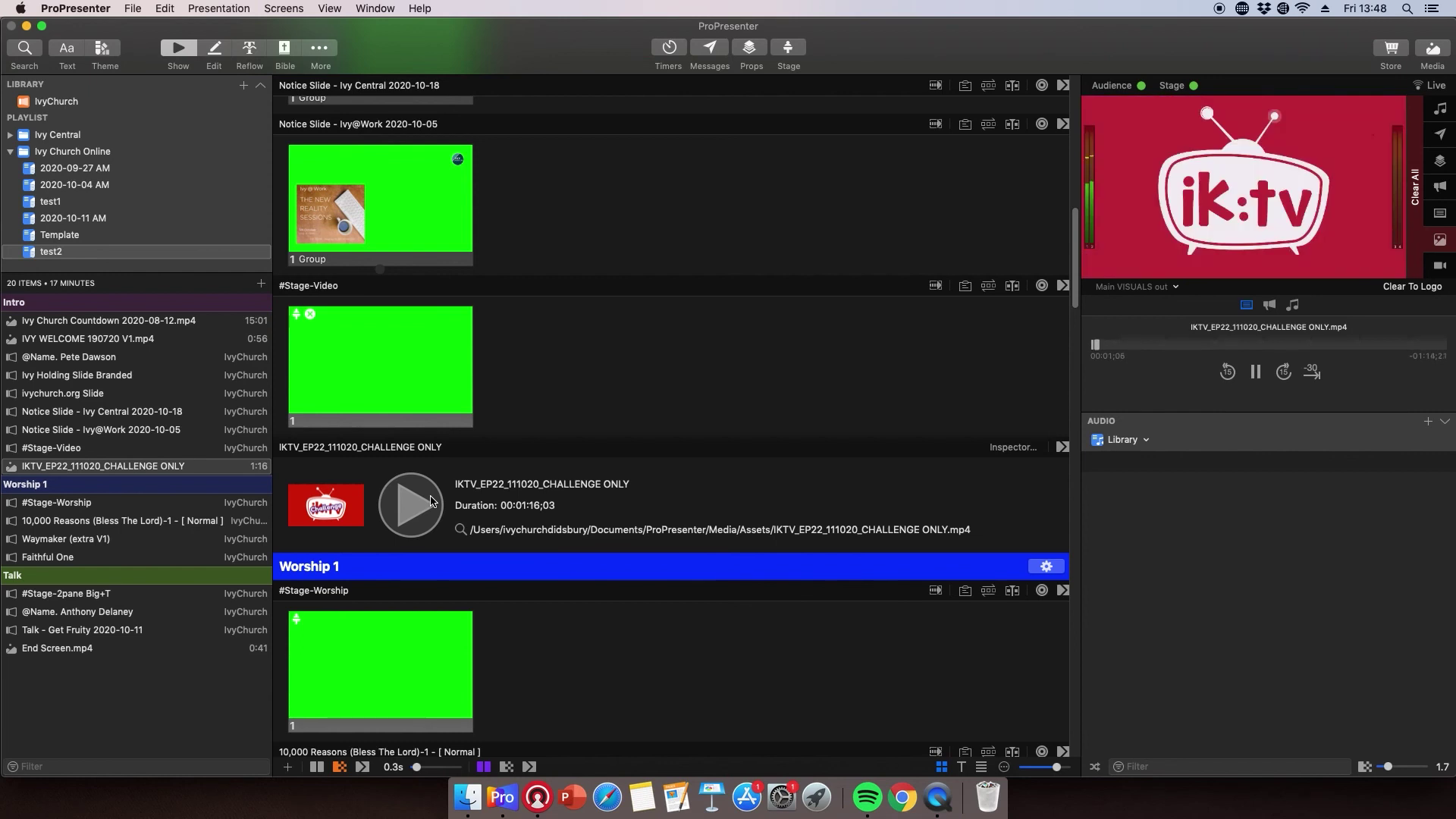
Overlay the IvyLogo prop on the playing IKTV video and remove it again
click(749, 47)
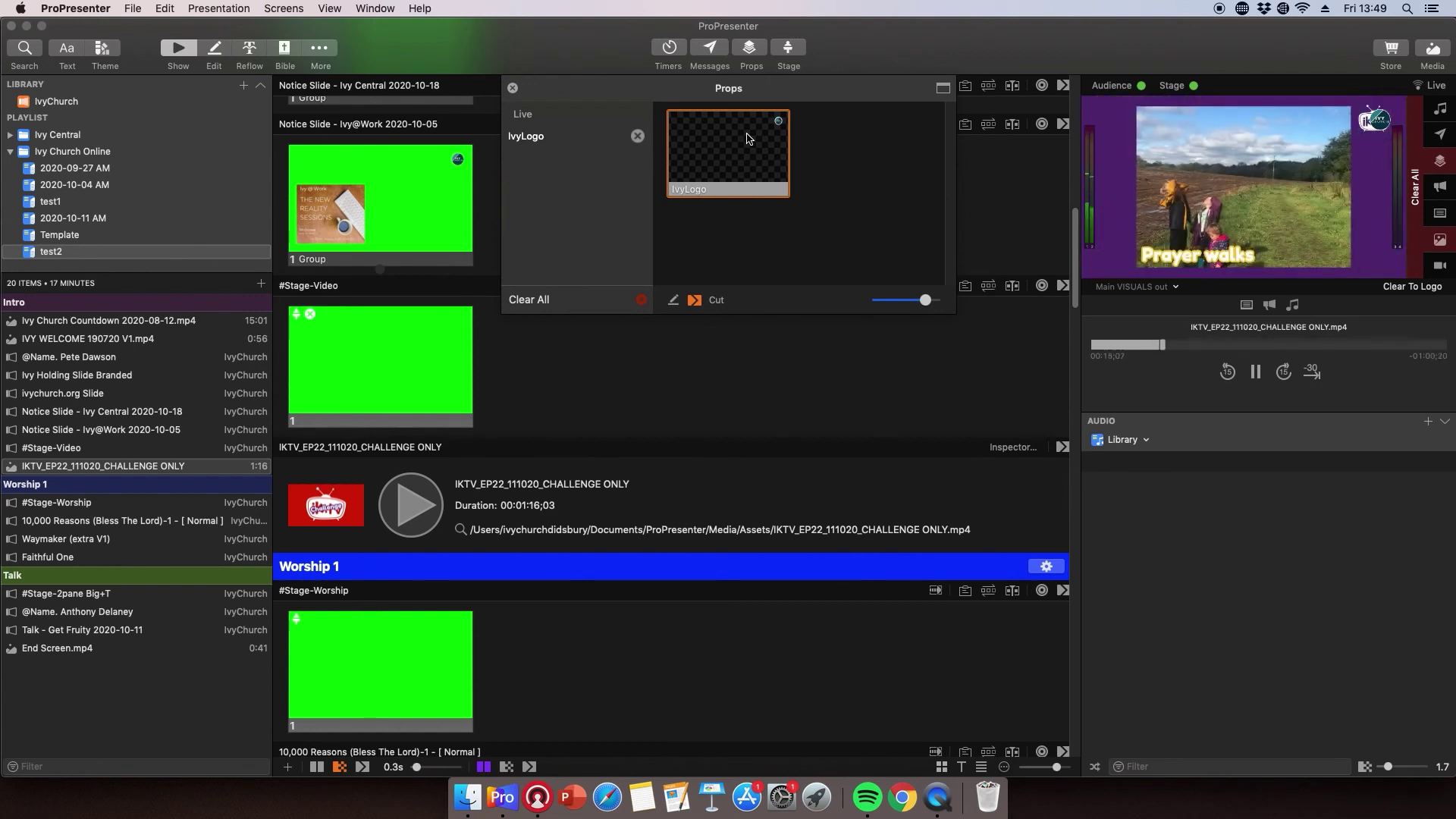
click(748, 50)
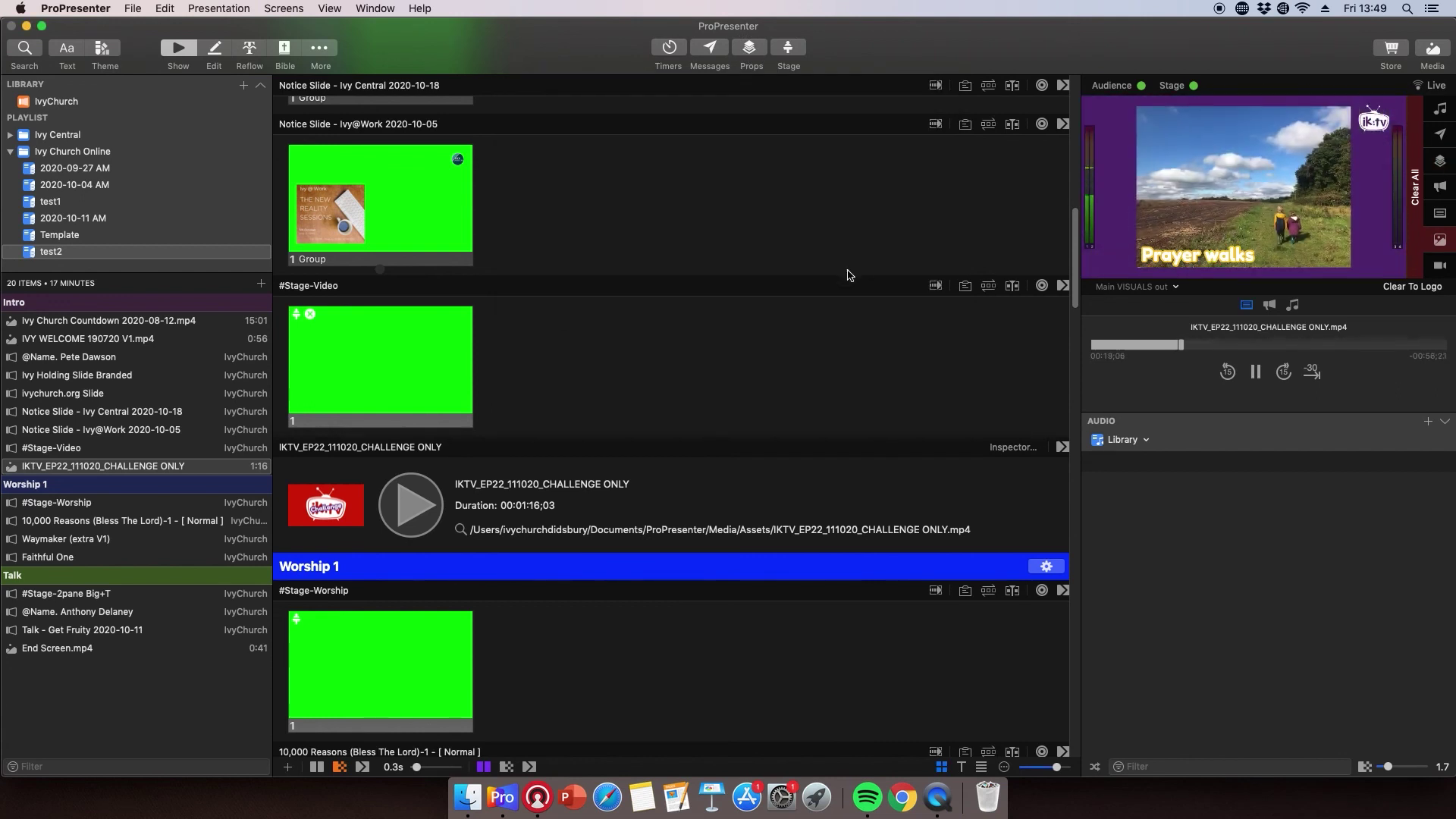
Pause the IKTV challenge video and replace it on the live output using Clear To Logo
scroll(593, 314, up, 15)
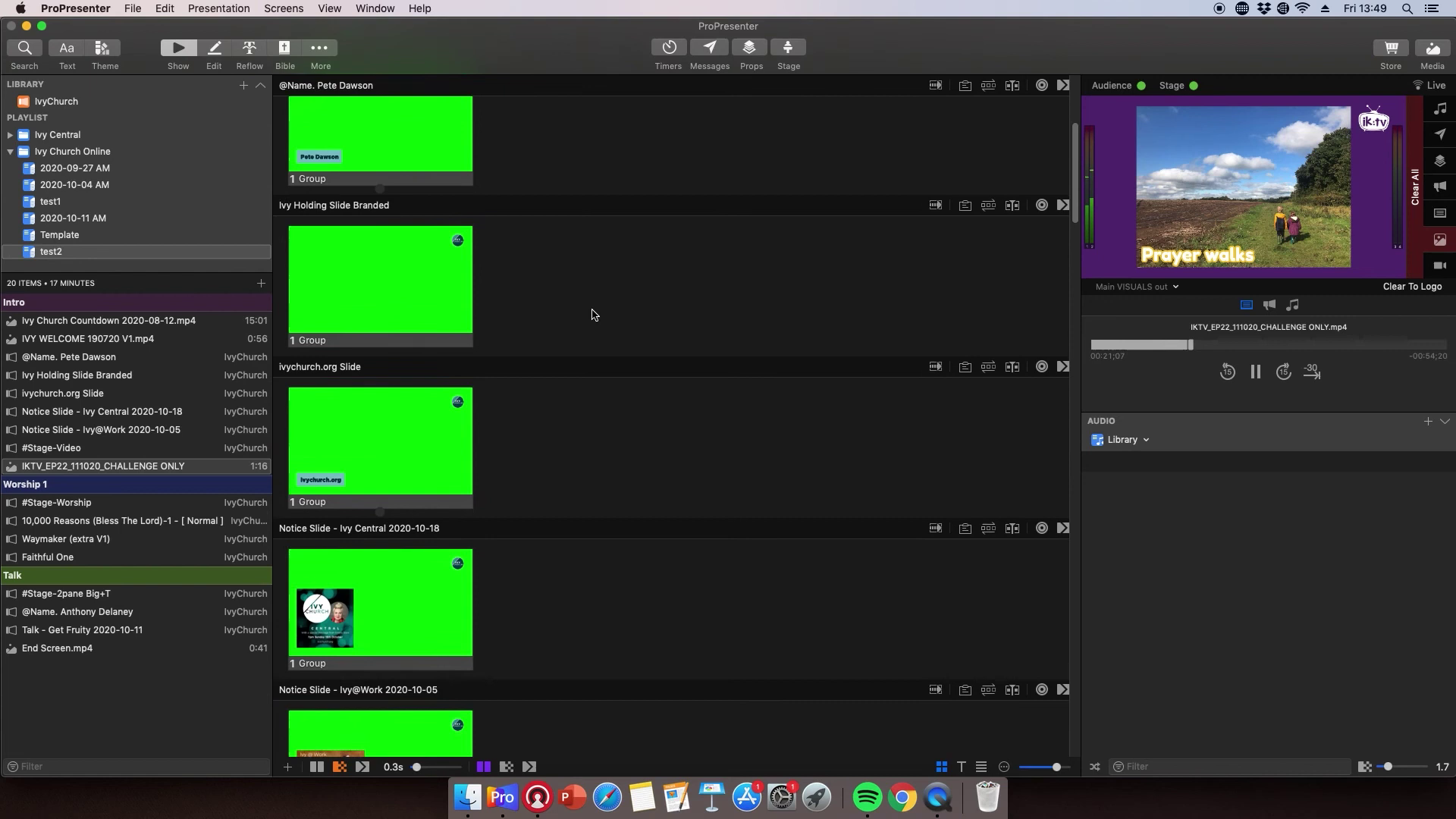
scroll(593, 314, down, 15)
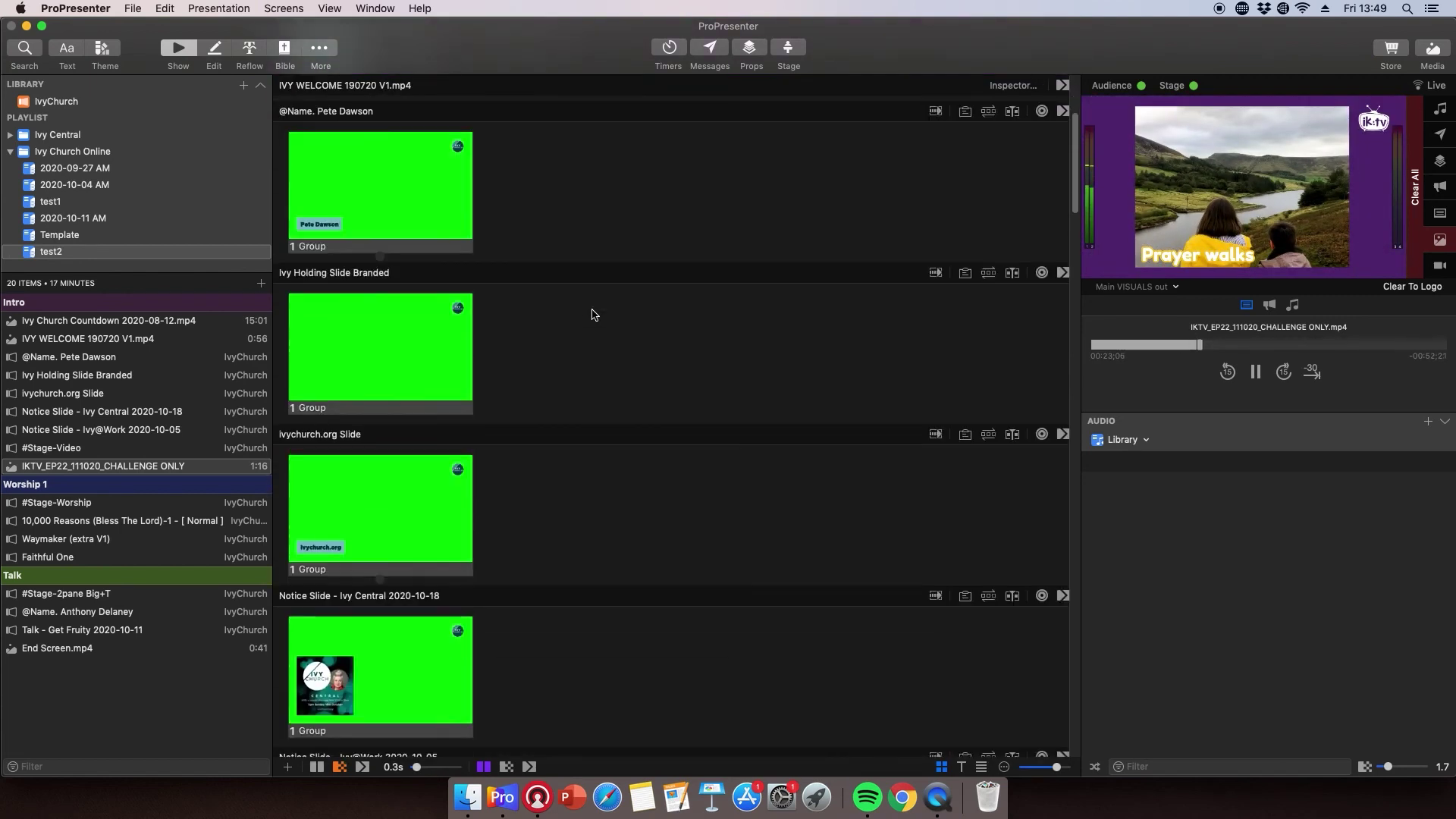
scroll(592, 314, down, 6)
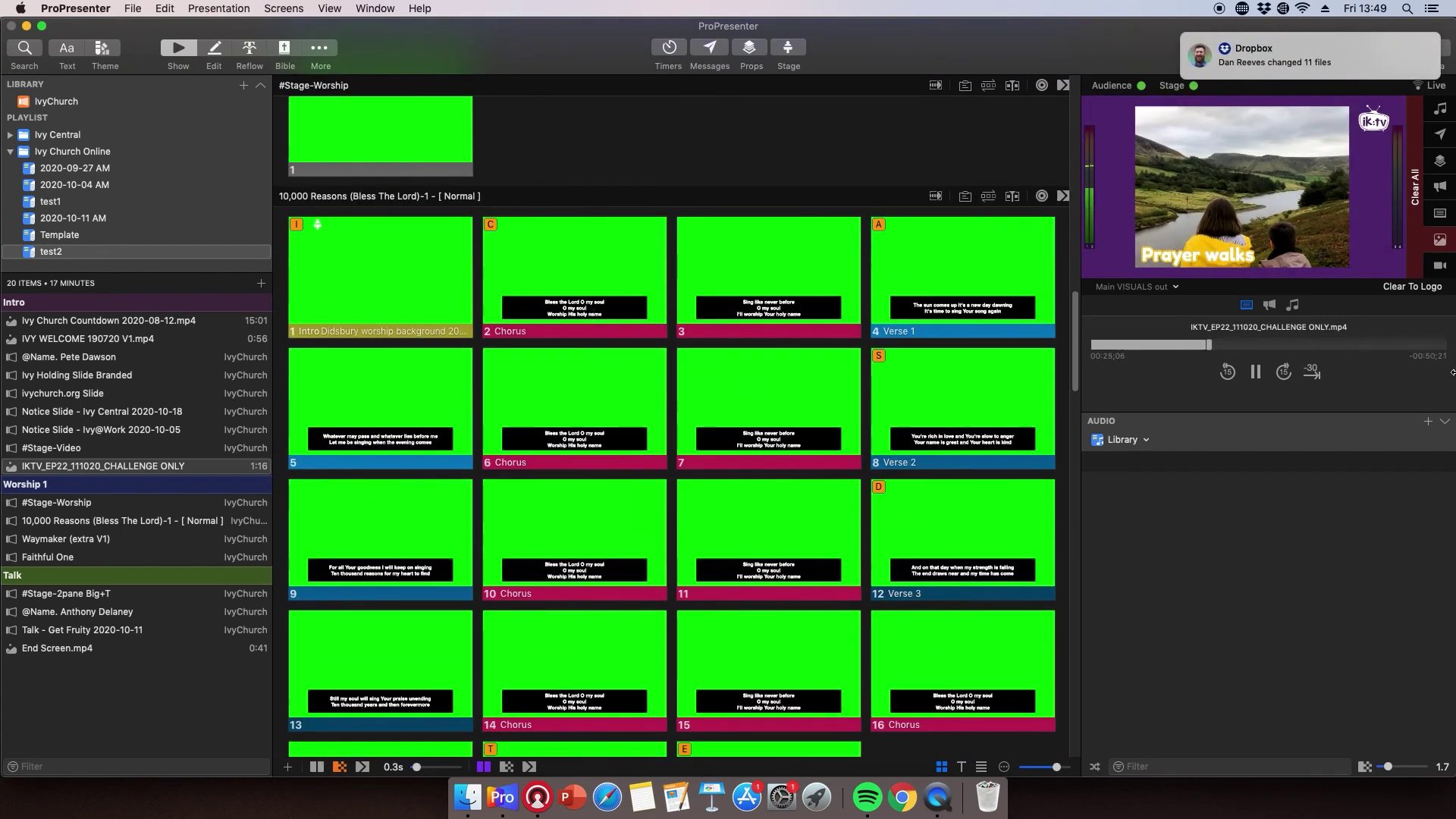
click(1254, 372)
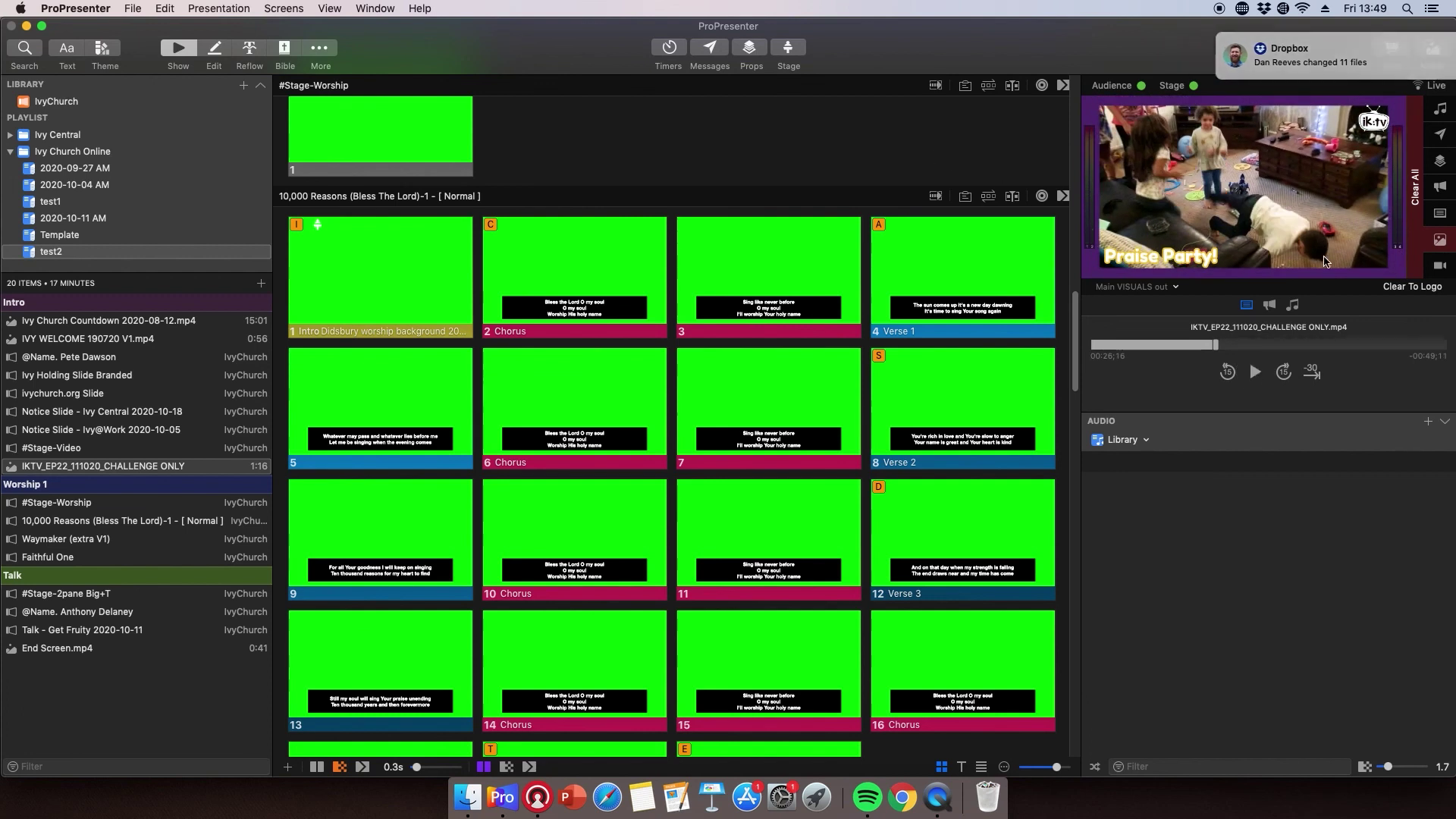
click(1437, 289)
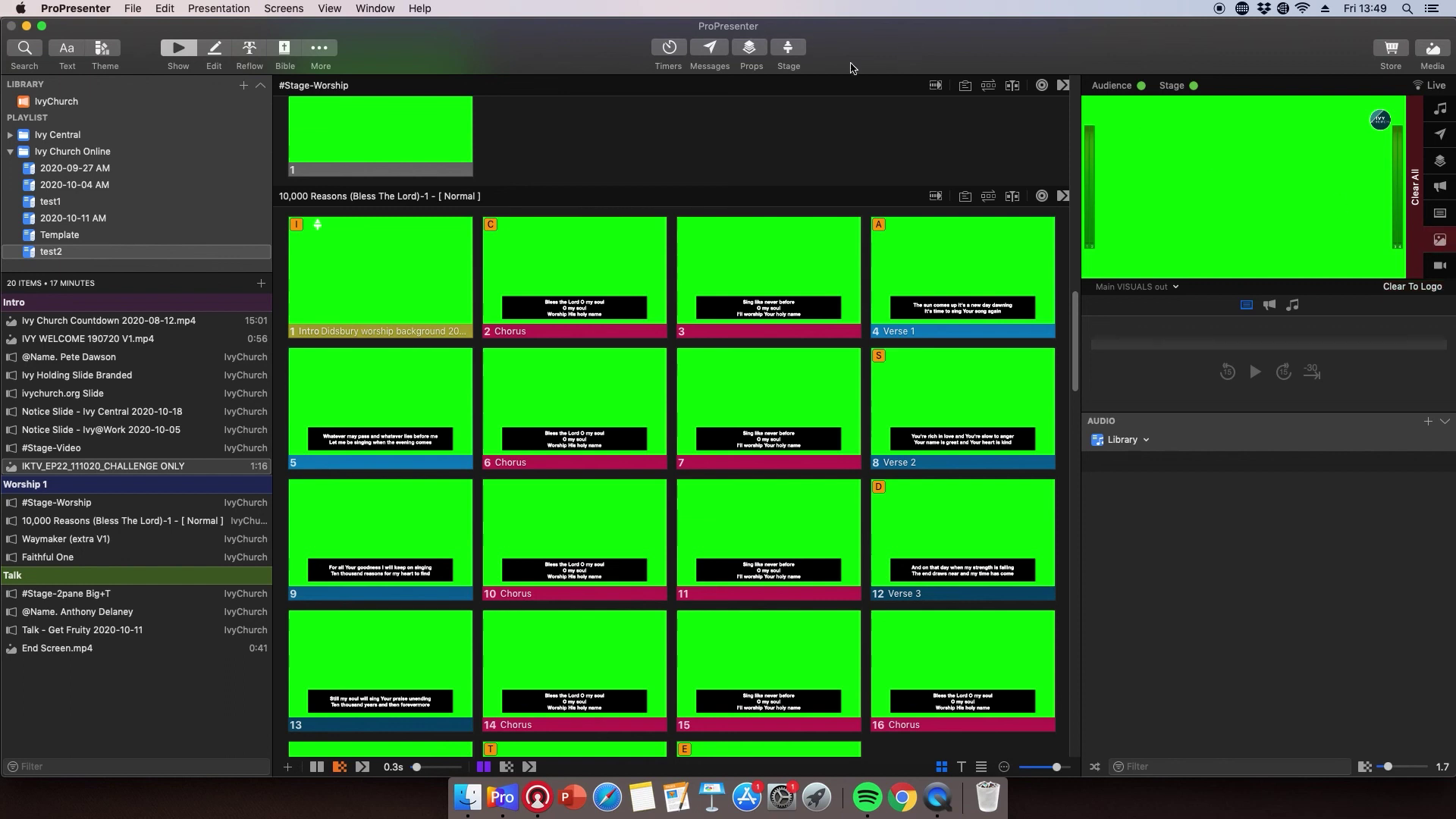
Open the available props to access the IvyLogo prop
click(749, 51)
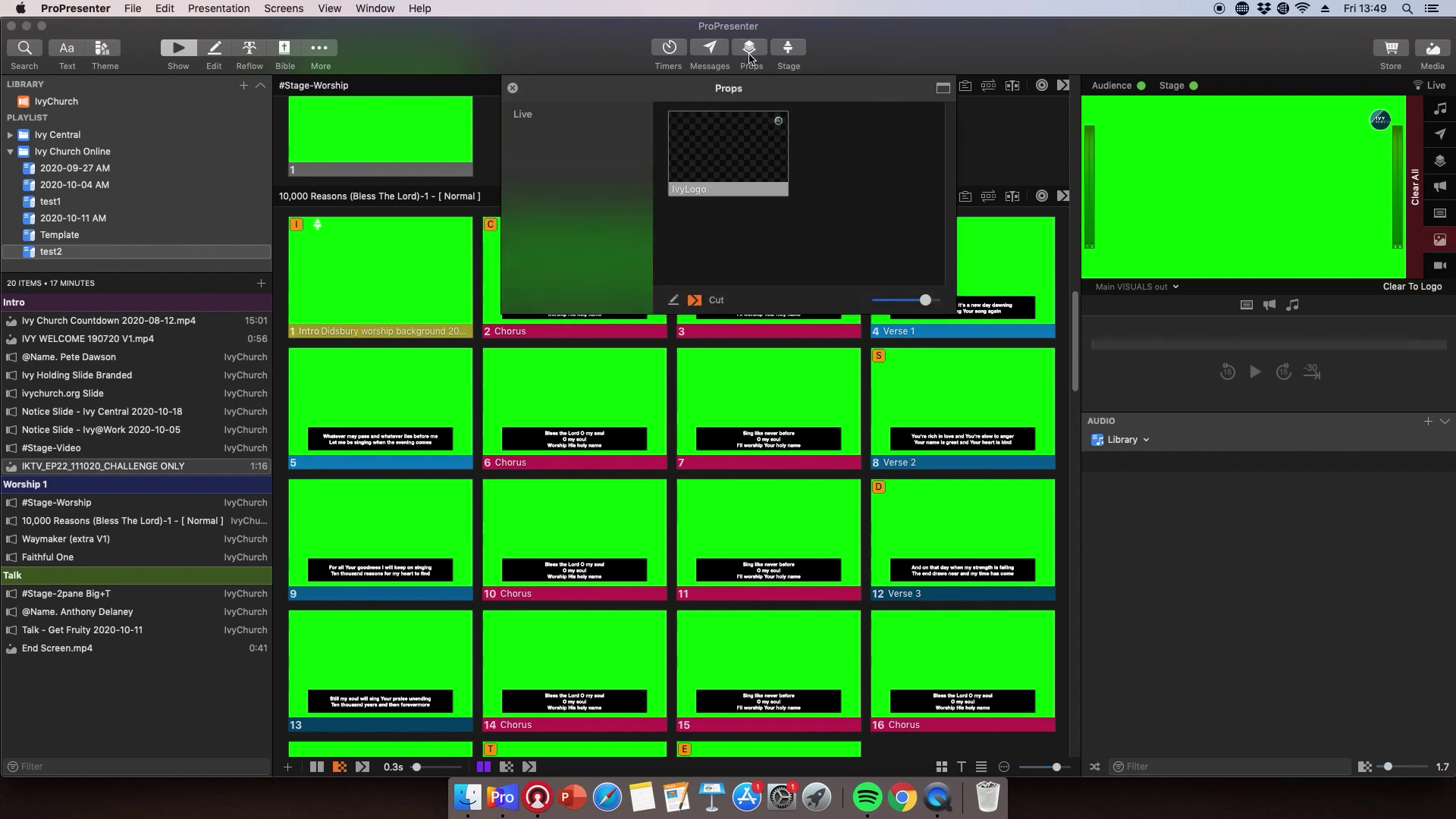